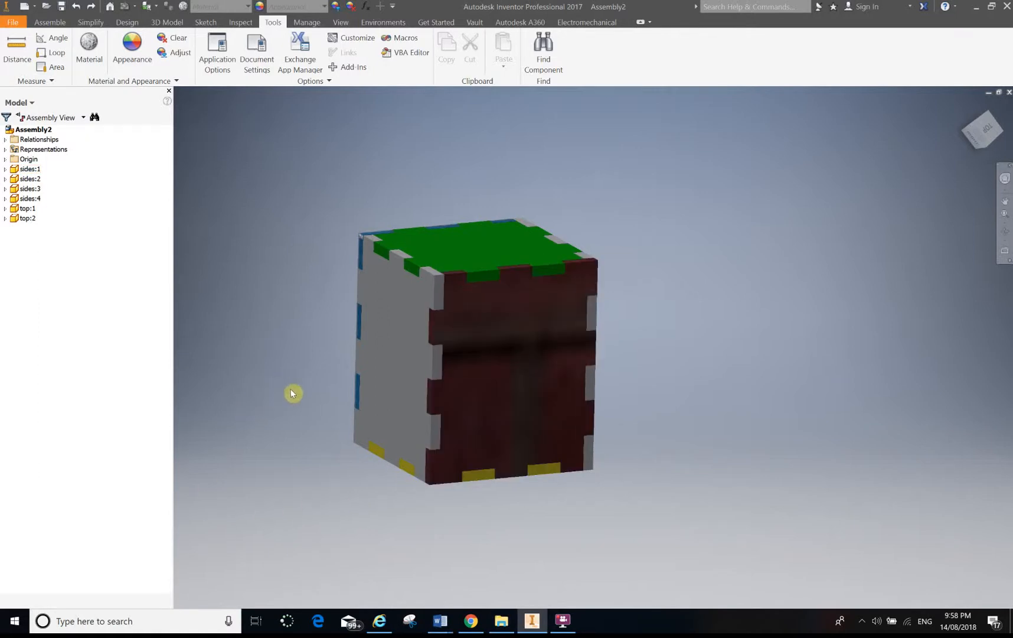
Switch to the new part document and start a 2D sketch on one of its origin planes.
key("ctrl+Tab")
key("ctrl+Tab")
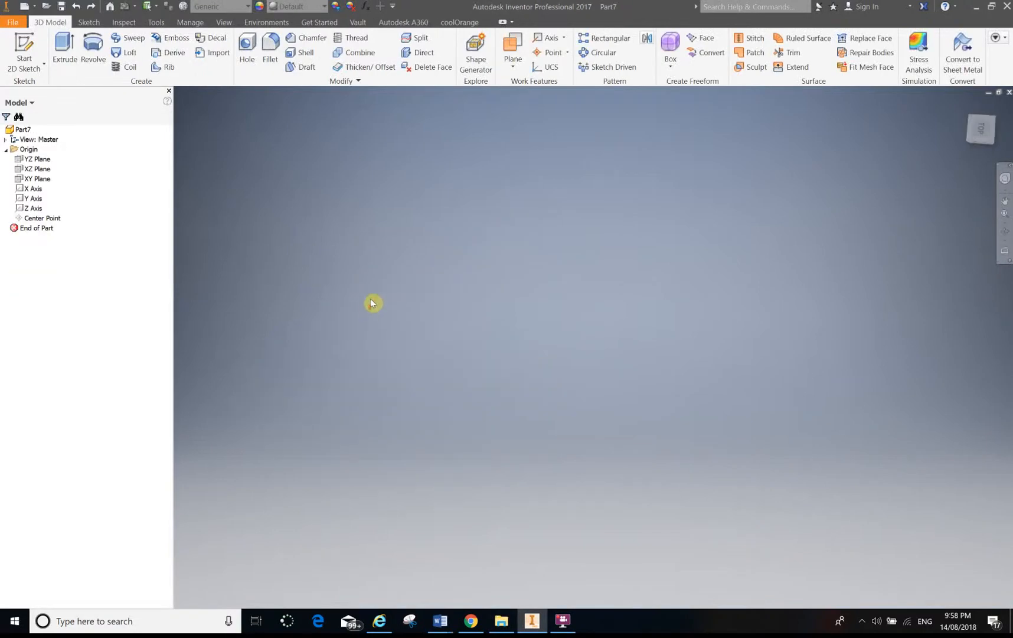
left_click(24, 48)
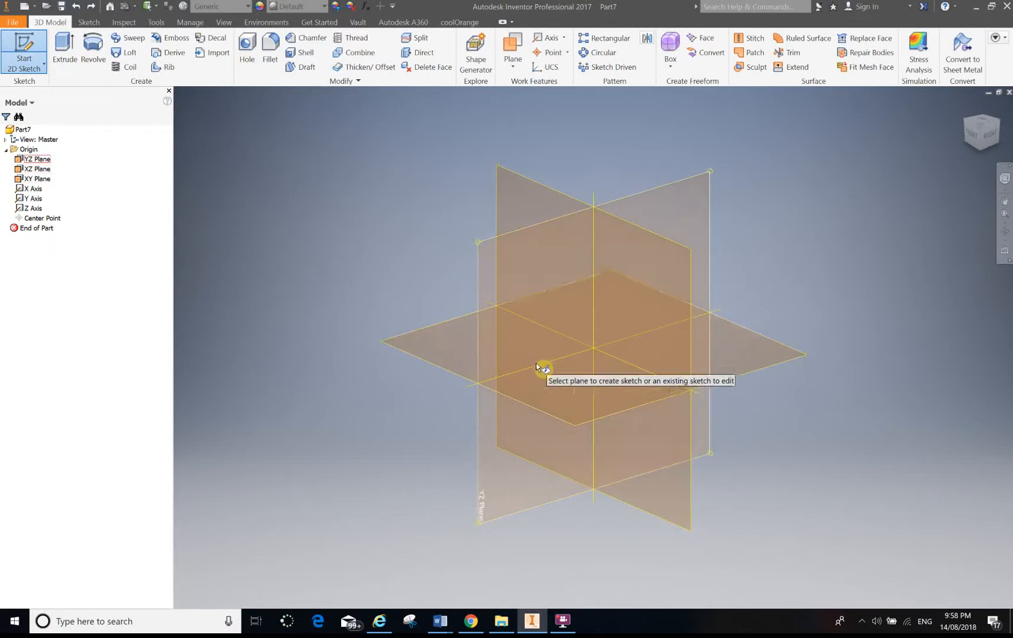
left_click(634, 282)
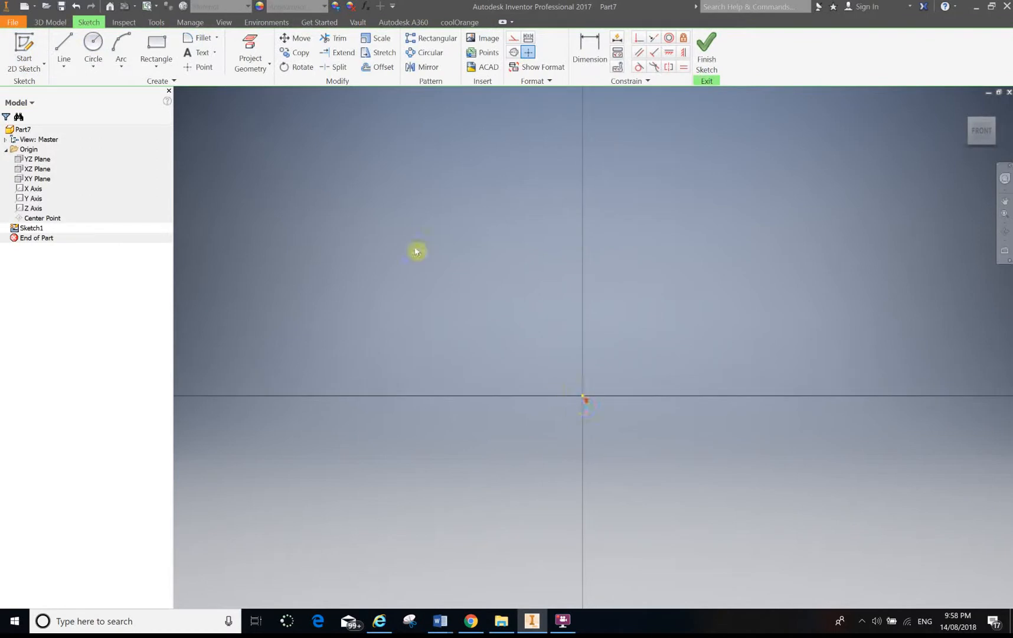
Draw a center-point rectangle at the origin, 50 mm wide and 60 mm tall, and finish the sketch.
left_click(157, 65)
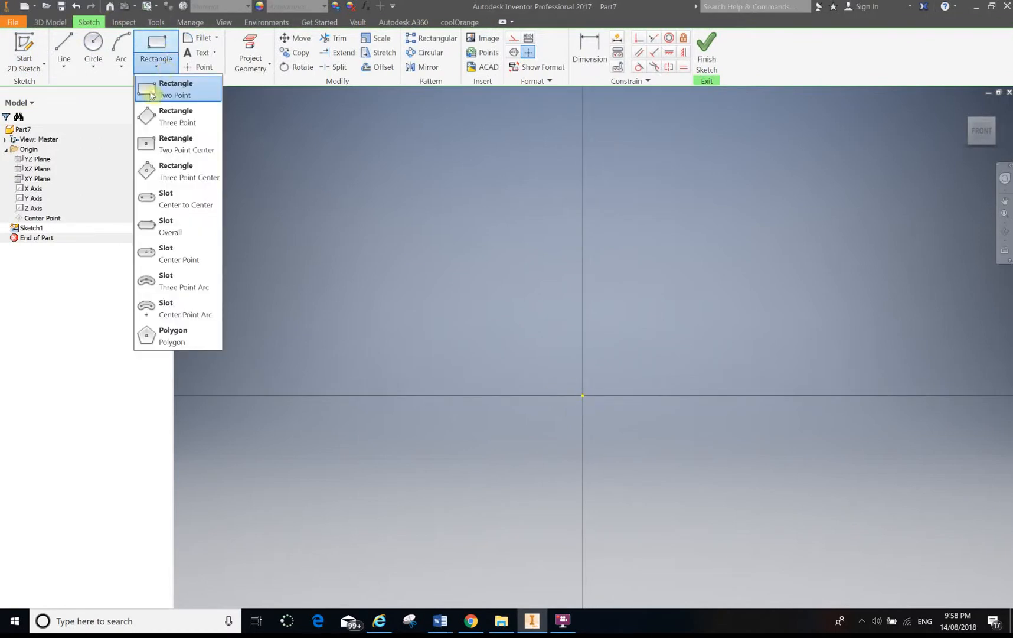
left_click(152, 148)
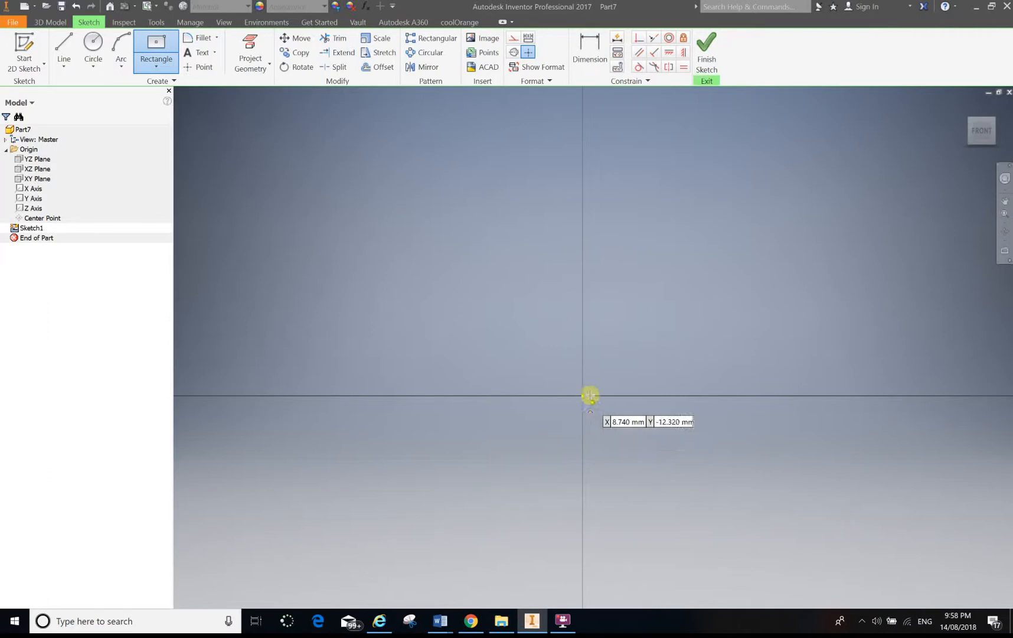
left_click(582, 396)
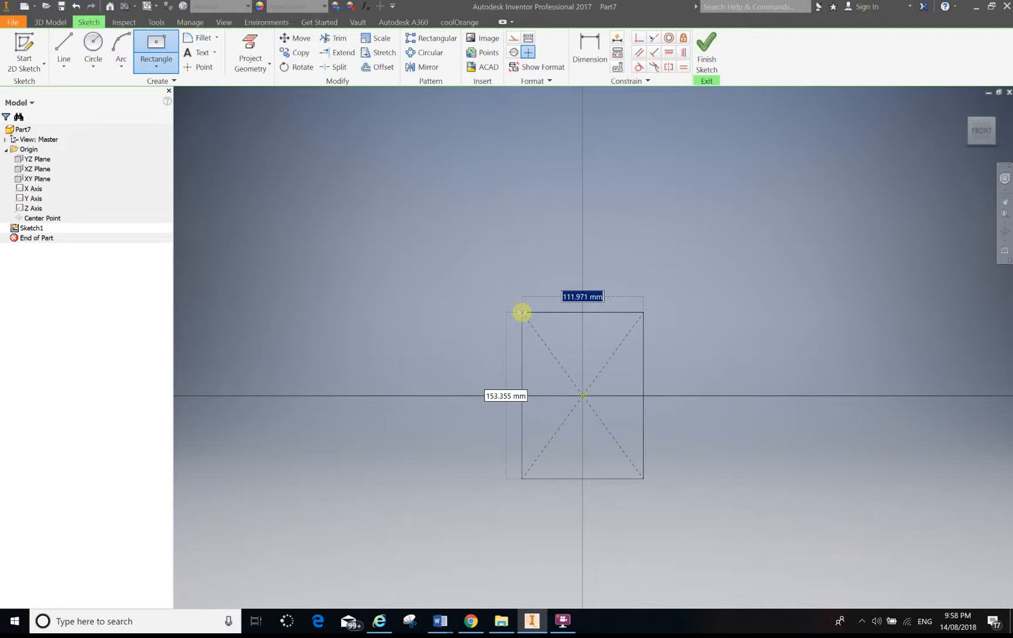
type("50")
key("Tab")
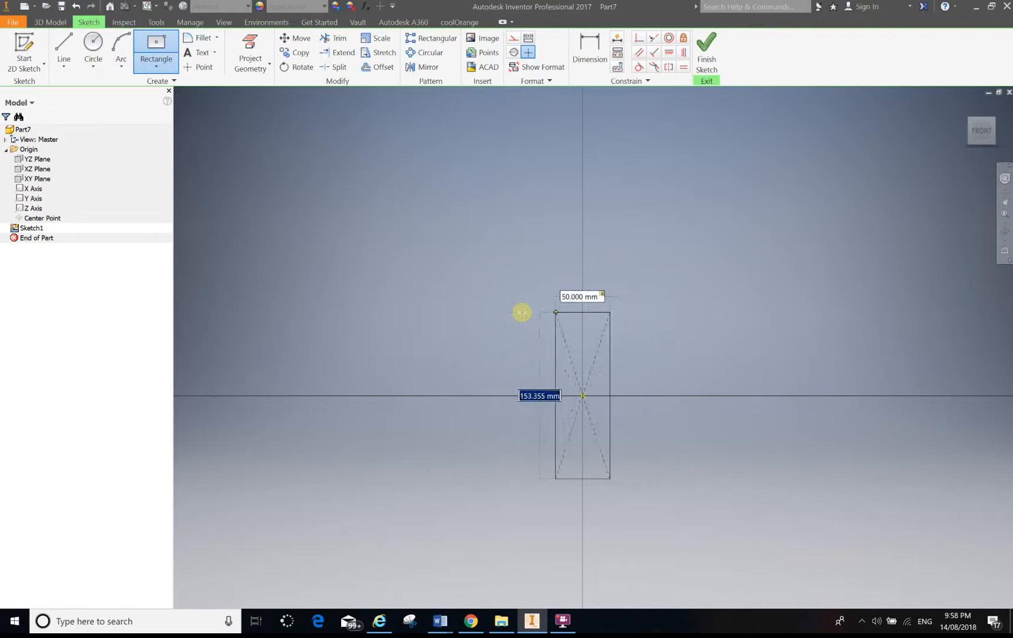
type("50")
key("Return")
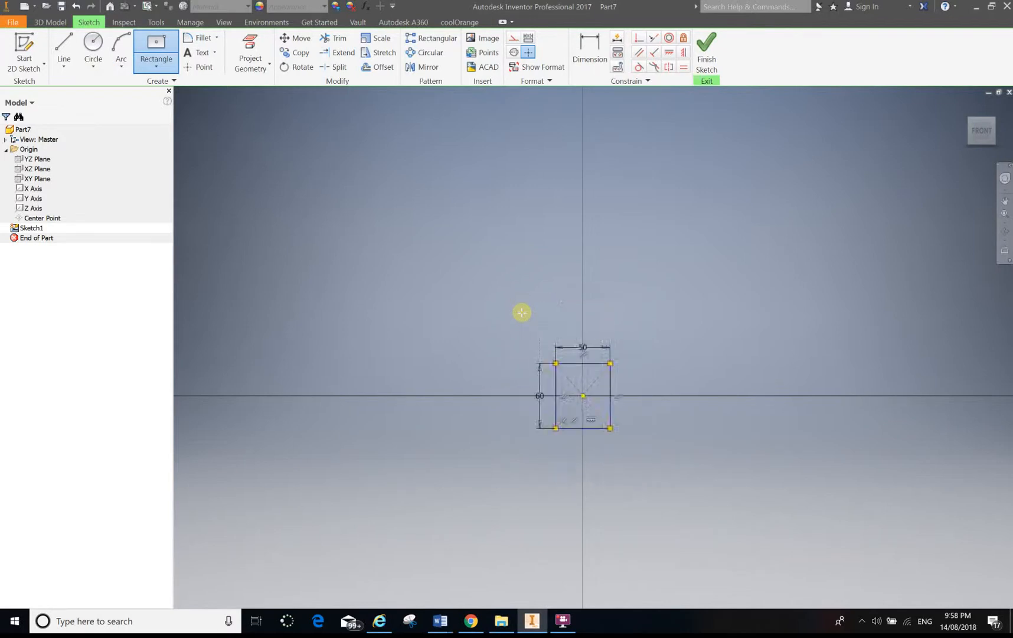
scroll(610, 395, "up", 5)
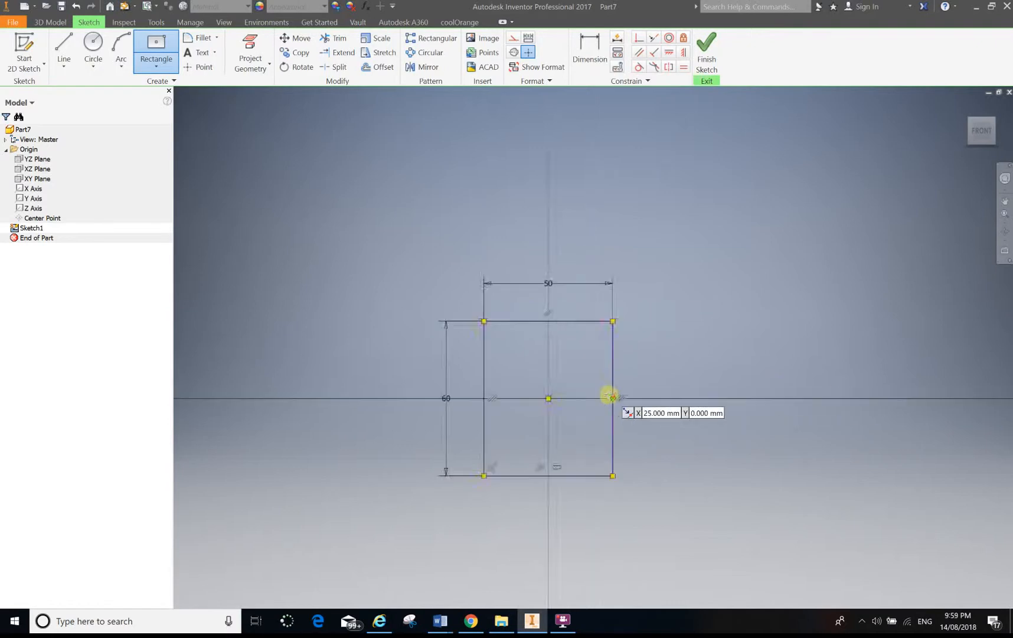
left_click(706, 50)
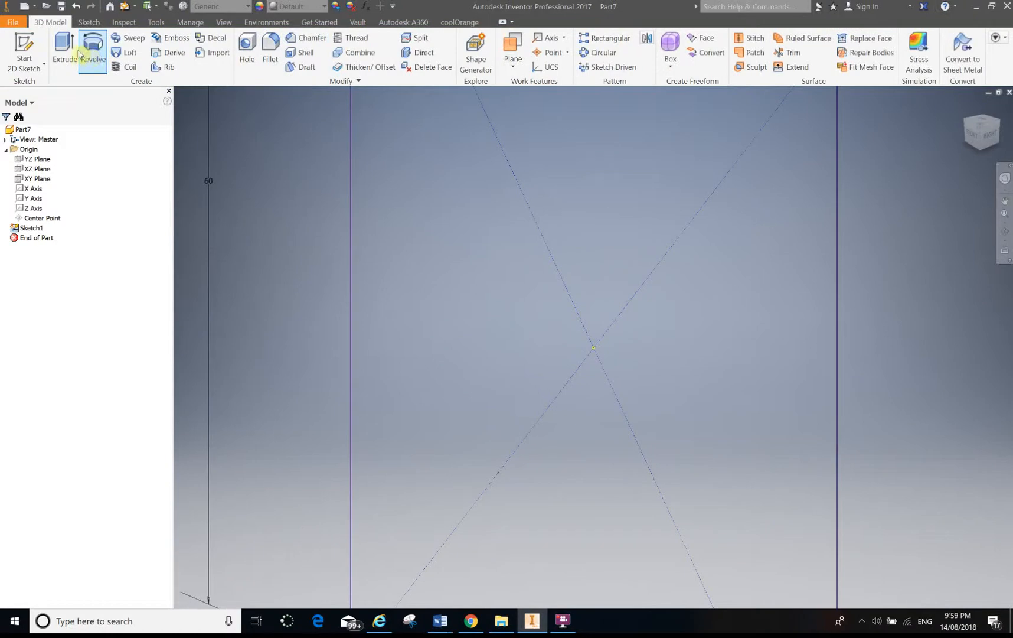
Extrude the rectangle 3 mm into a plate and start a new sketch on its front face.
left_click(64, 47)
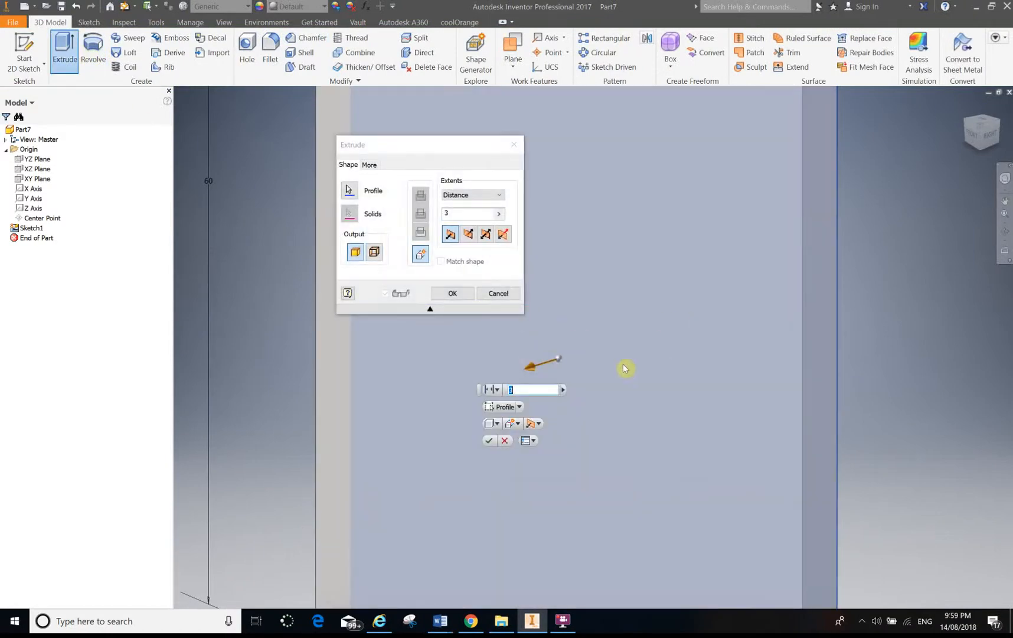
left_click(442, 295)
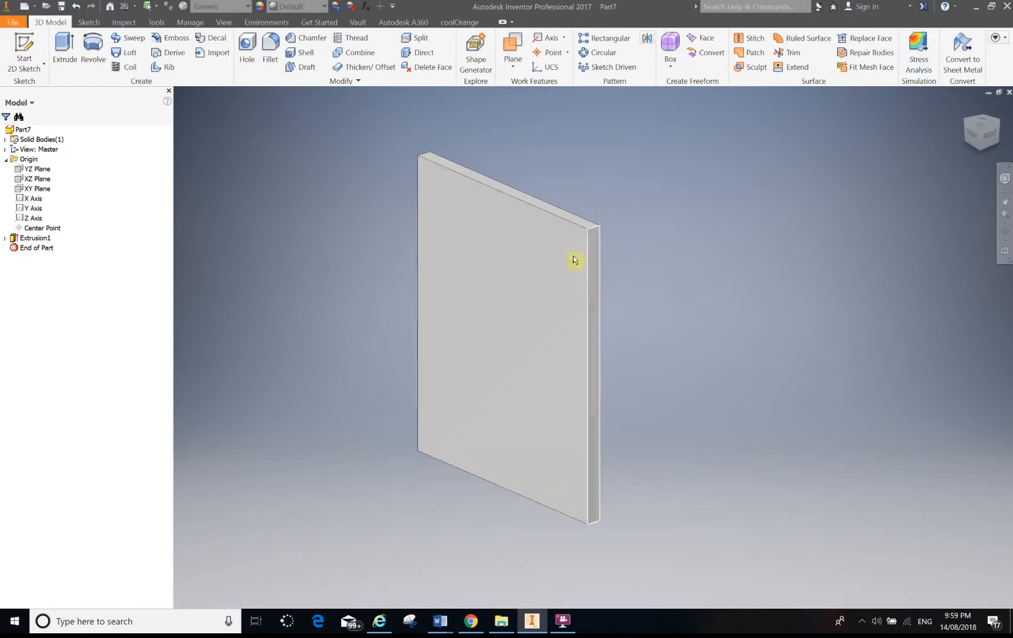
left_click(555, 259)
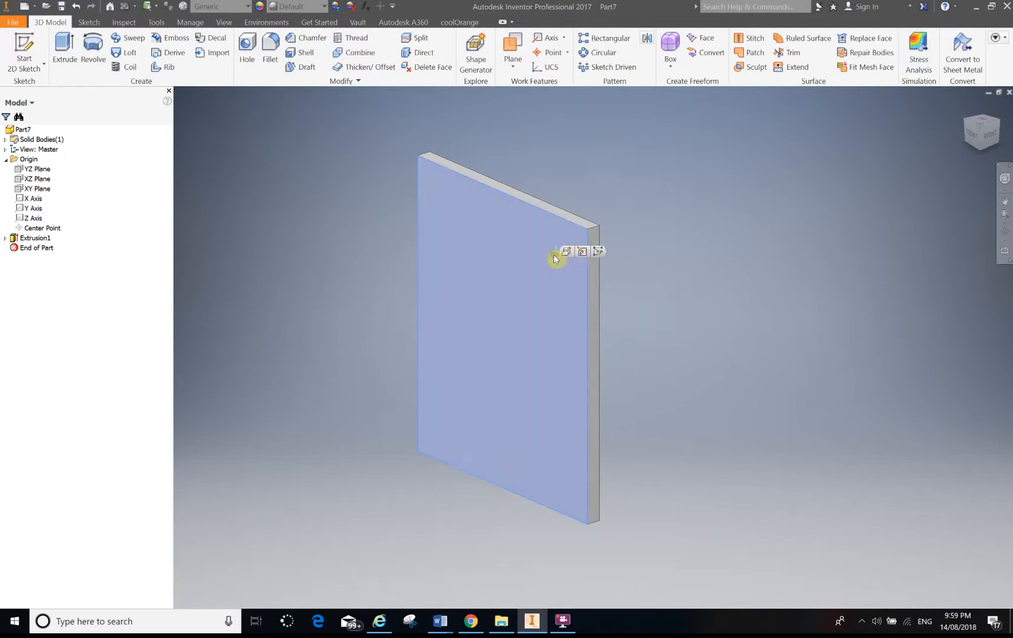
left_click(597, 252)
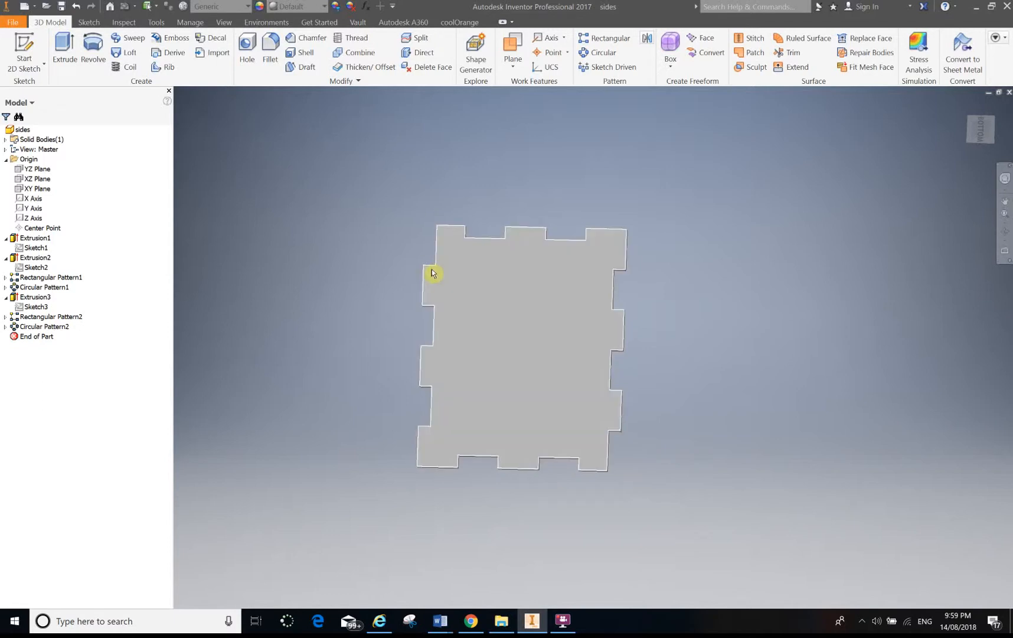
Draw a rectangle 3 mm wide and 10 mm tall at the plate's upper-left corner and finish the sketch.
key("ctrl+Tab")
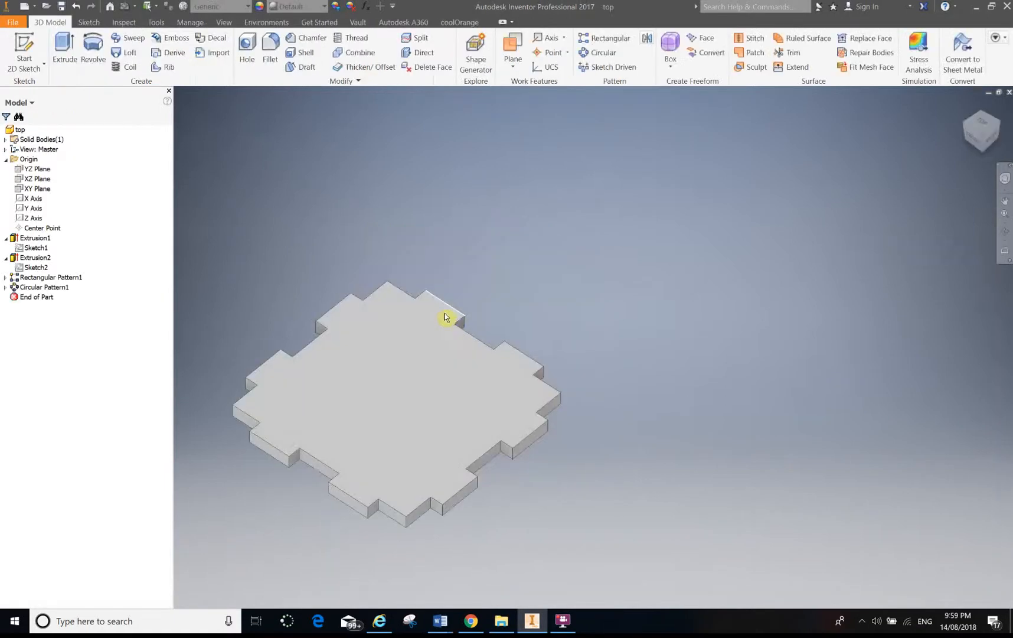
left_click(455, 328)
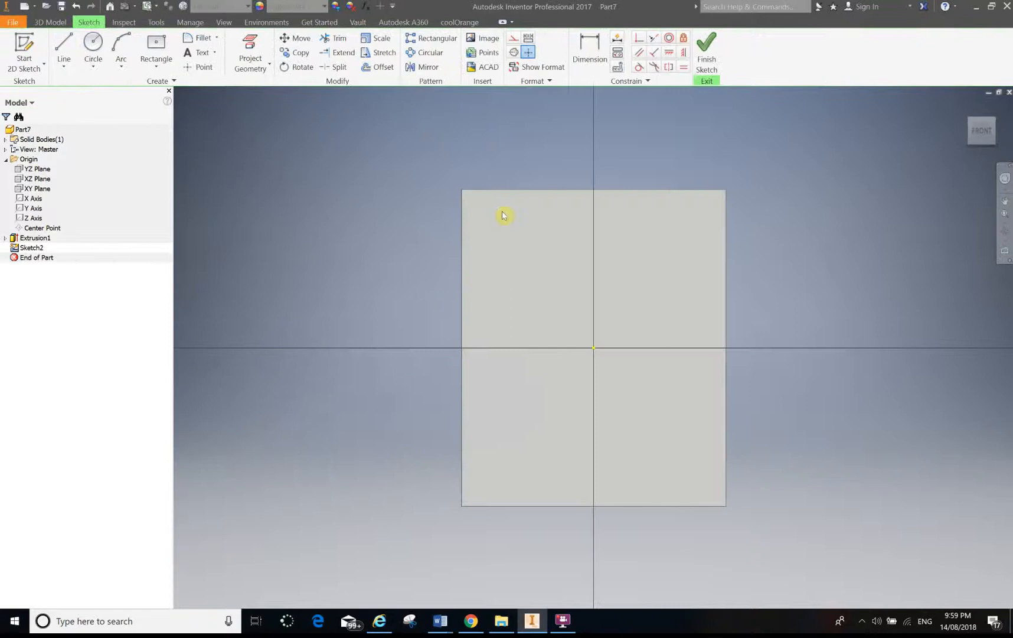
left_click(163, 65)
left_click(162, 88)
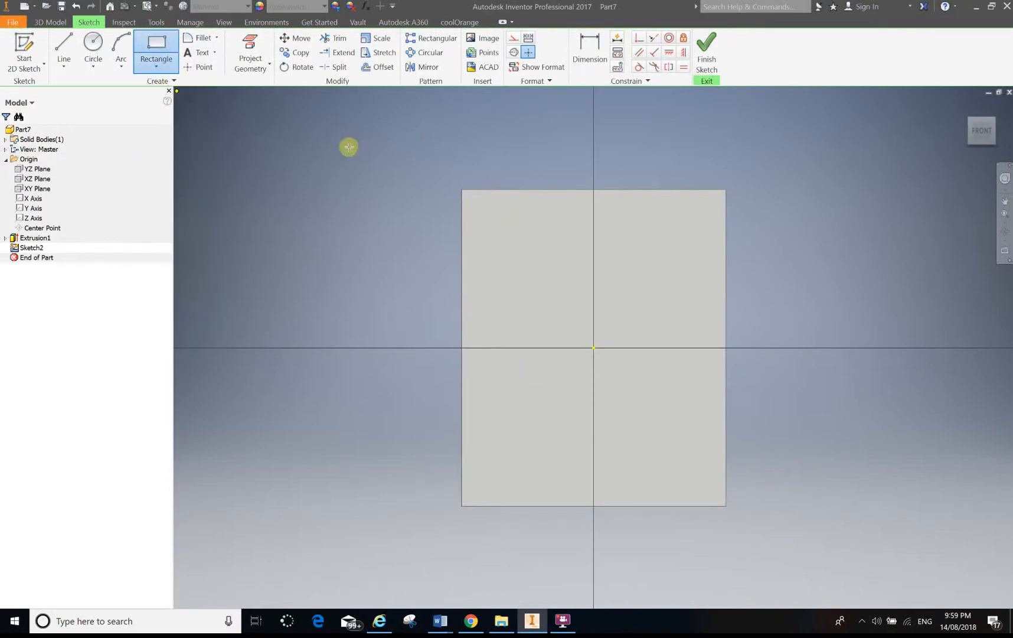
left_click(462, 190)
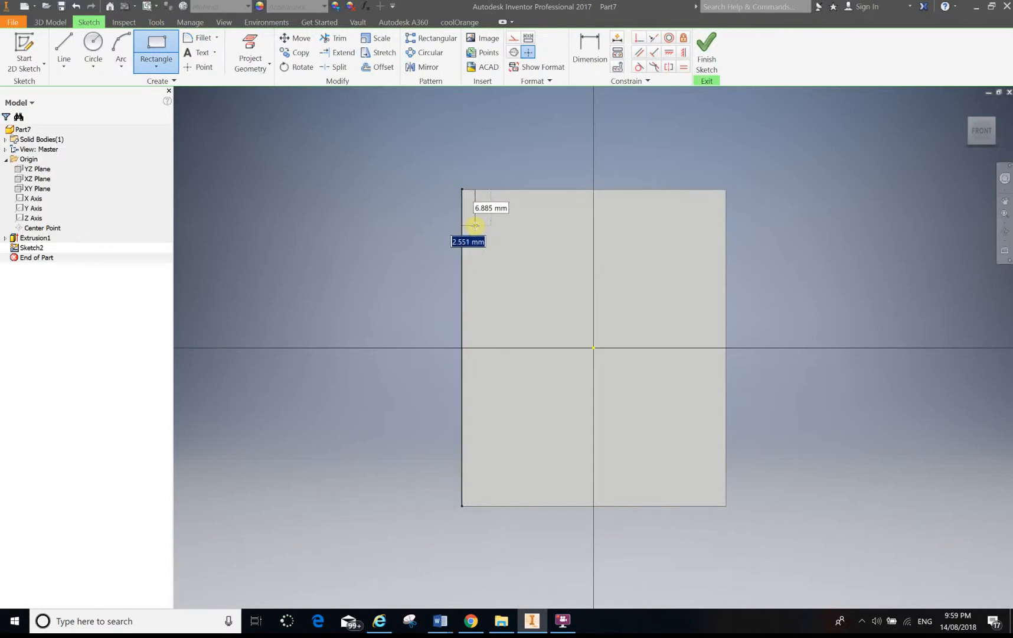
type("3")
key("Tab")
type("1")
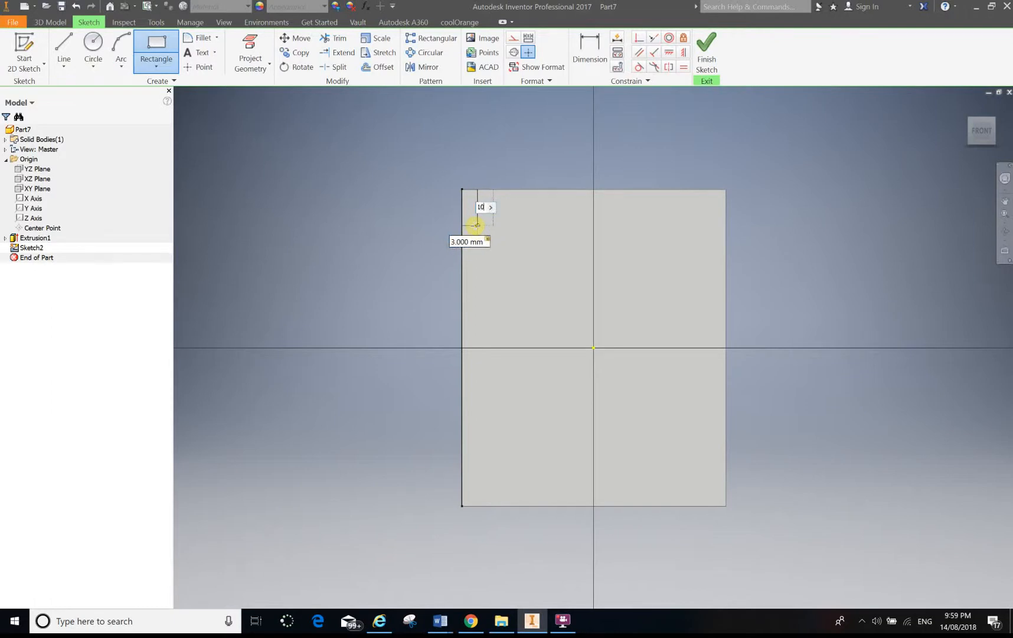
key("Return")
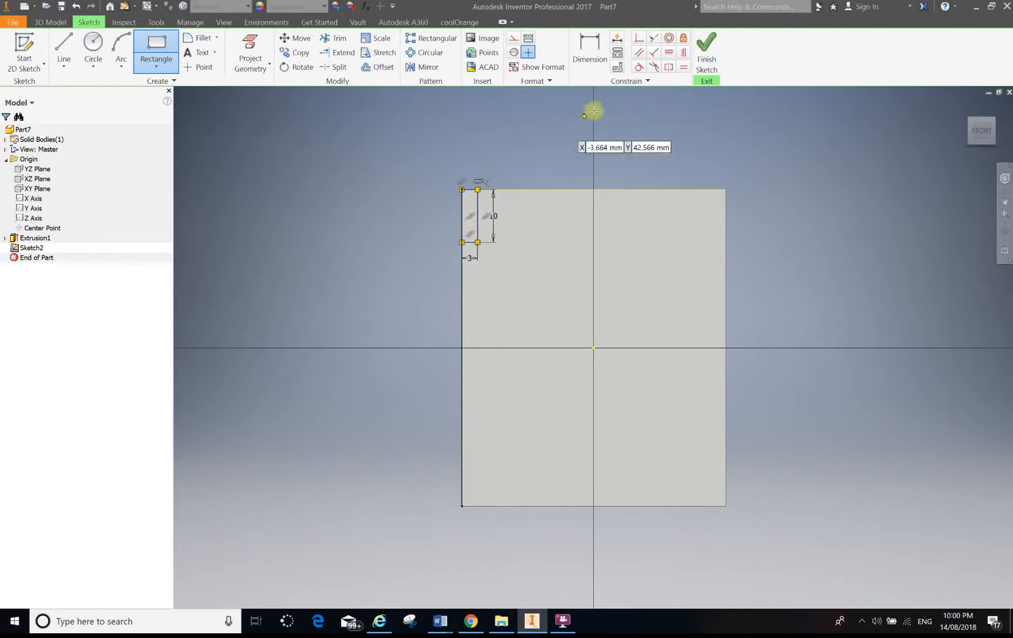
left_click(707, 57)
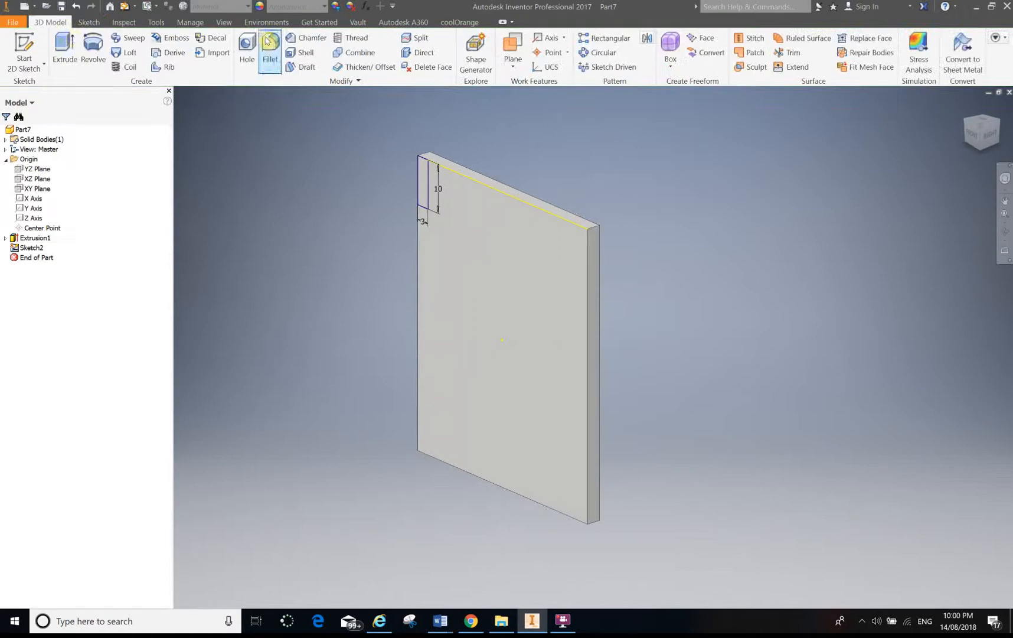
Cut-extrude the small corner rectangle 3 mm through the plate to form a notch.
left_click(61, 46)
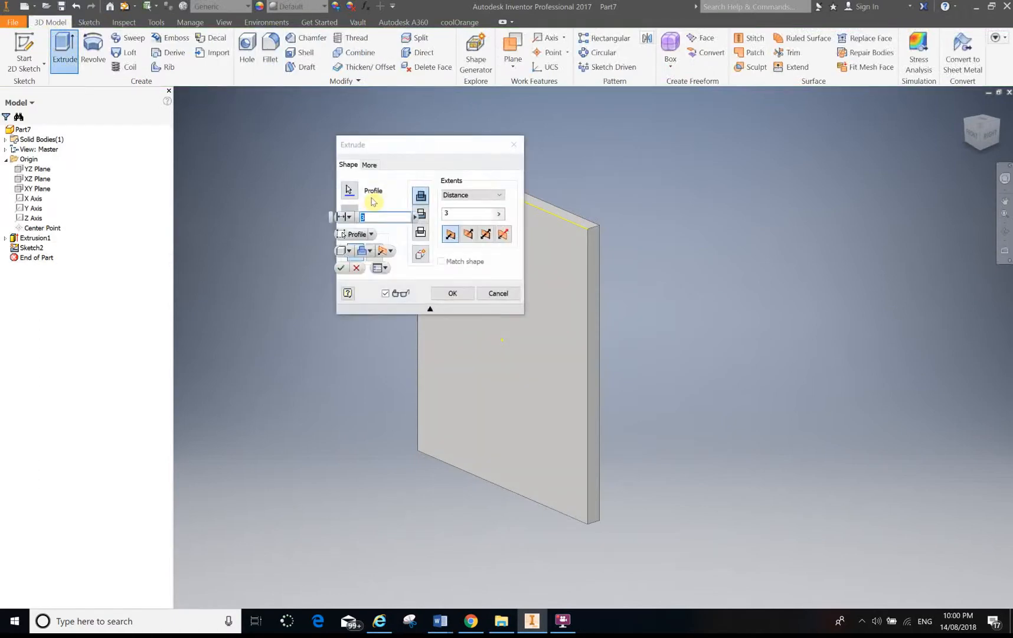
left_click_drag(433, 149, 248, 100)
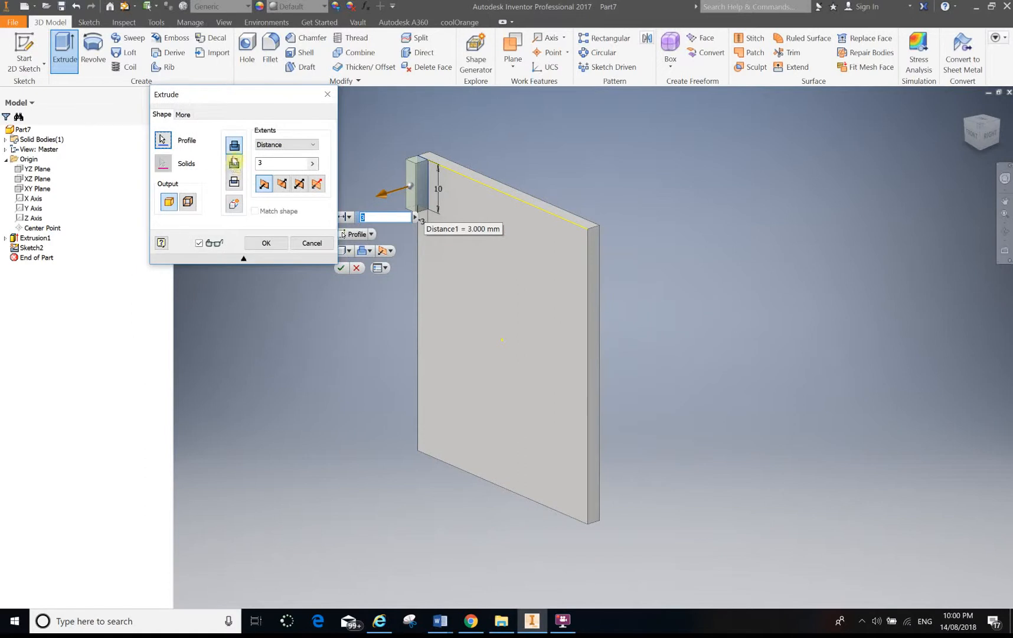
left_click(235, 163)
left_click(258, 243)
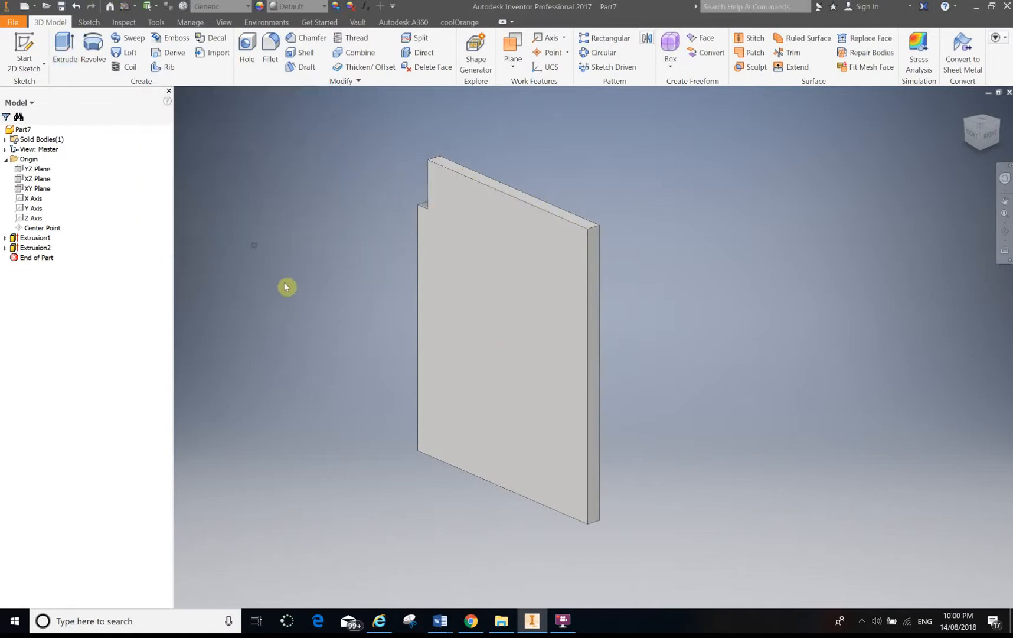
Rectangular-pattern the notch cut down the plate's left edge with 3 occurrences spaced 20 mm.
middle_click_drag(310, 336, 390, 319, "shift")
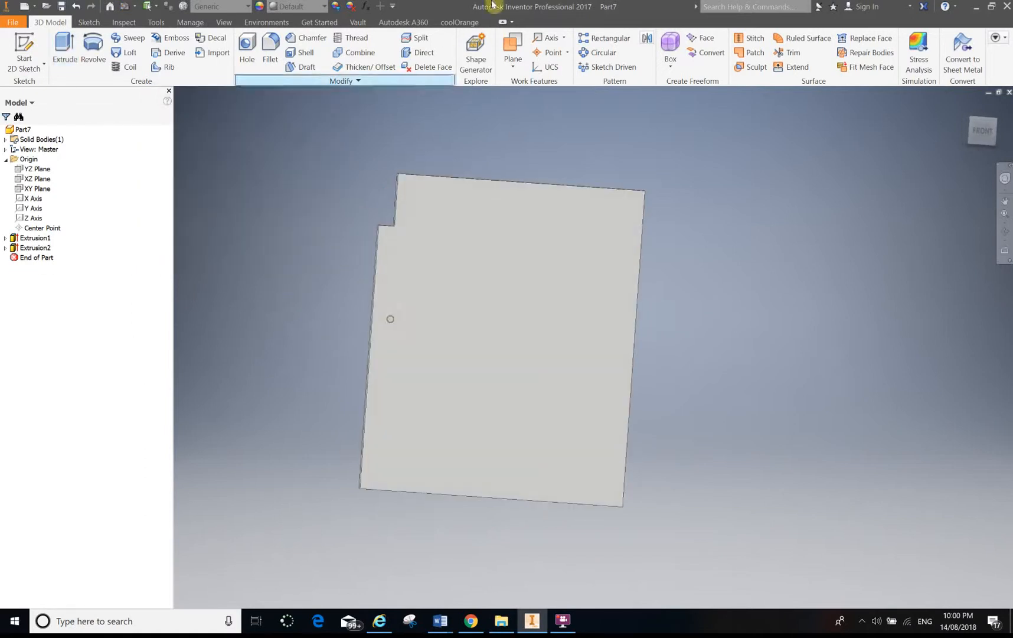
left_click(598, 40)
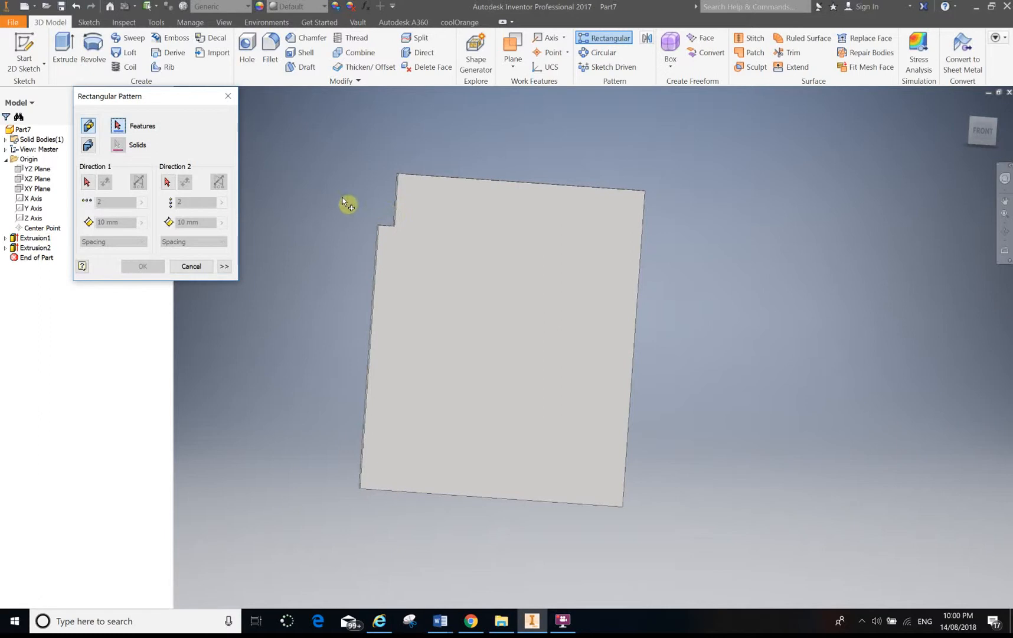
mouse_move(376, 190)
middle_mouse_down("shift")
mouse_move(393, 210)
mouse_move(378, 205)
middle_mouse_up("shift")
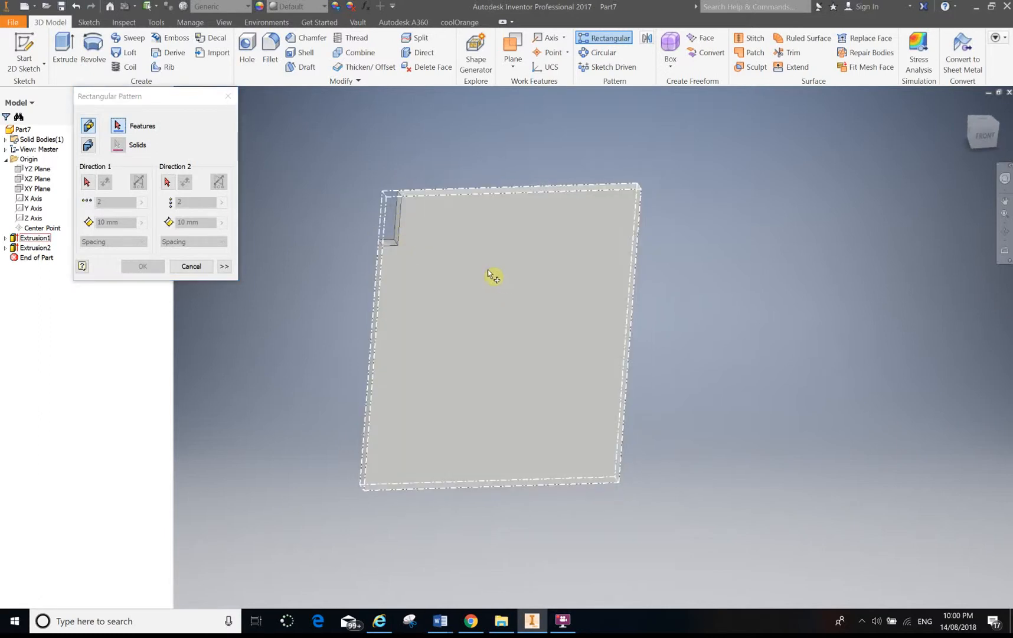
left_click(402, 241)
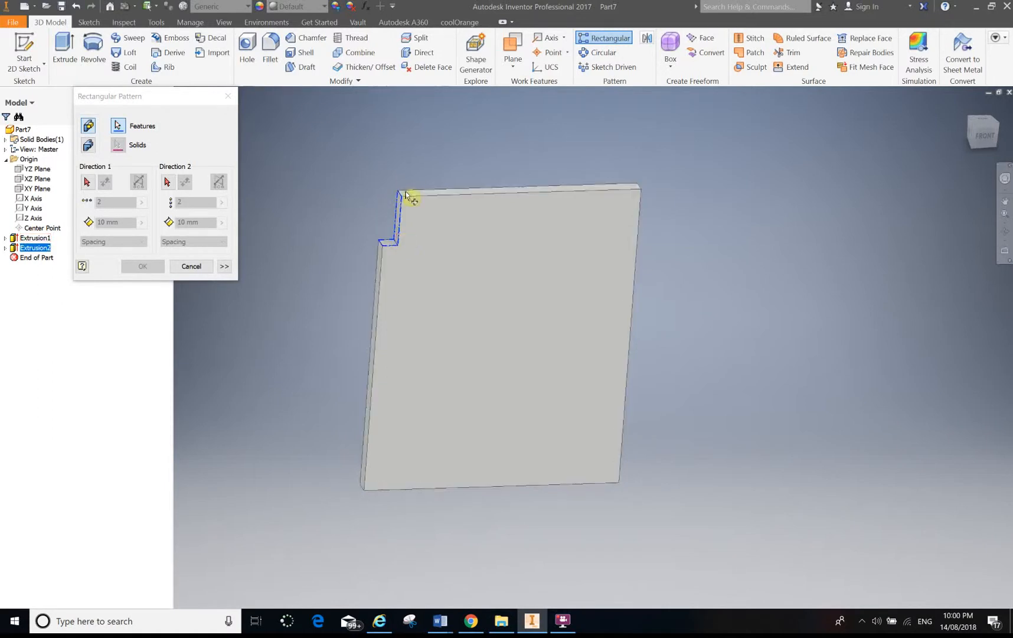
left_click(88, 183)
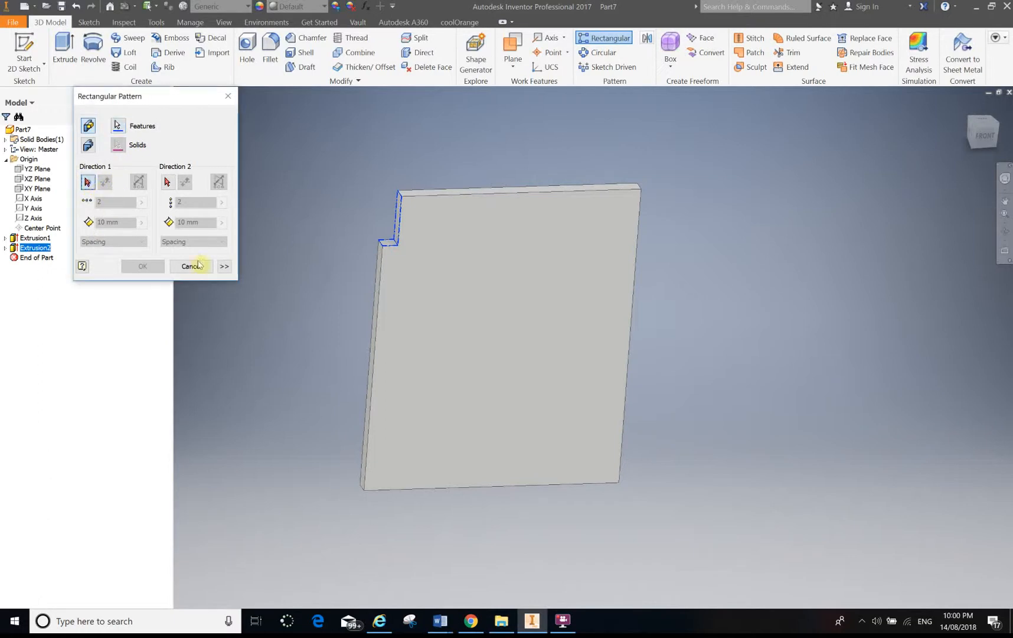
left_click(375, 360)
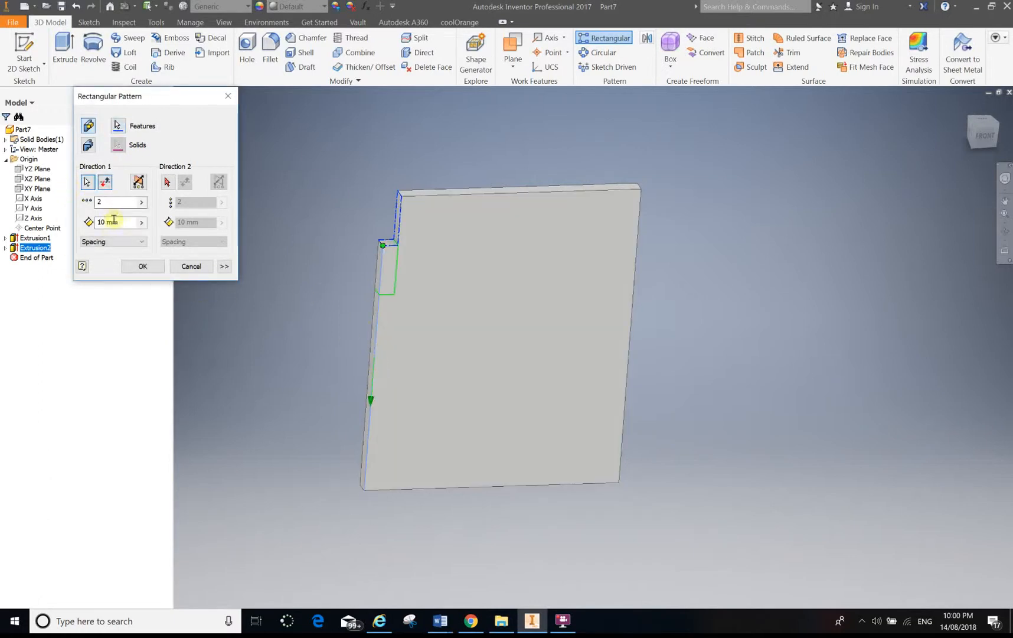
left_click(105, 183)
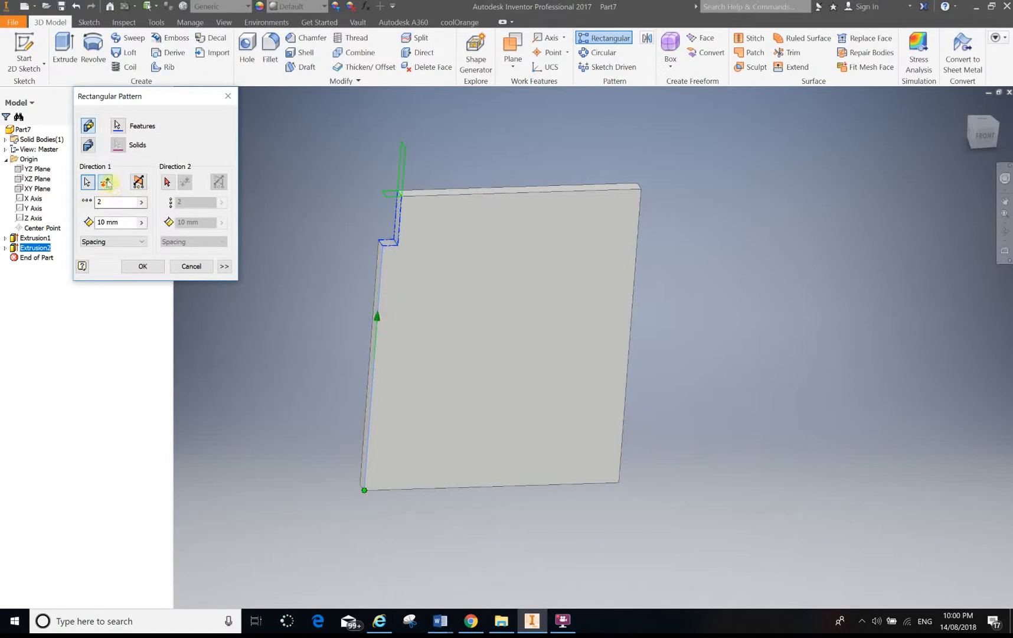
left_click(105, 183)
double_click(102, 201)
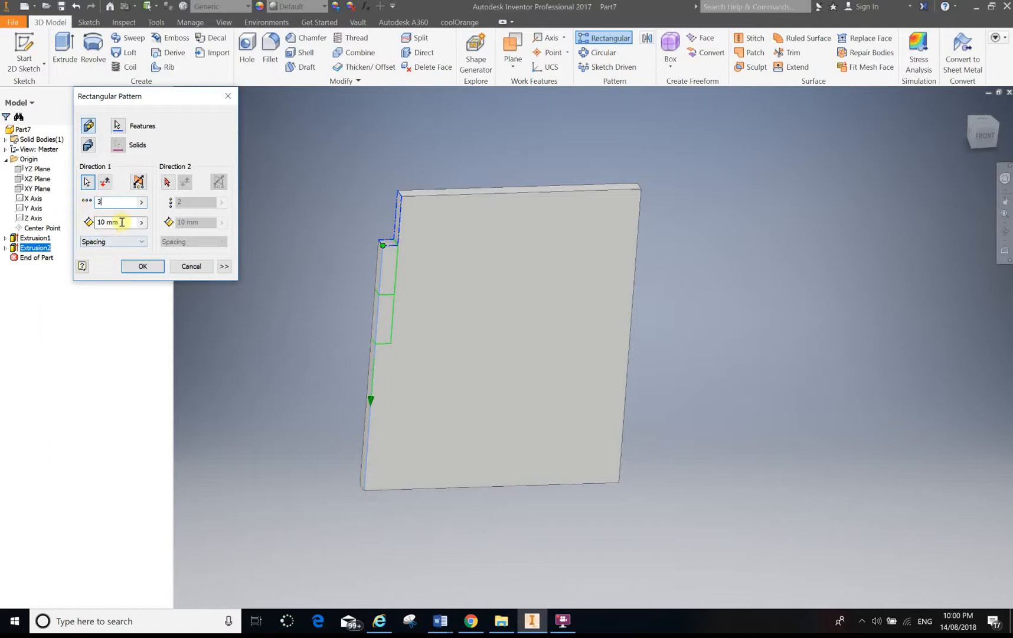
key("Tab")
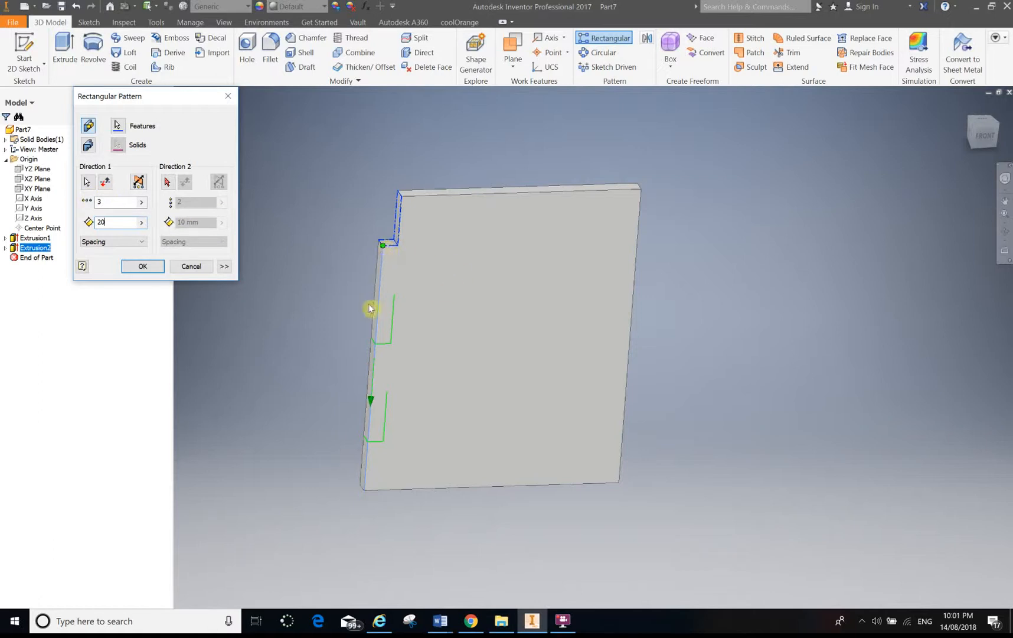
left_click(142, 266)
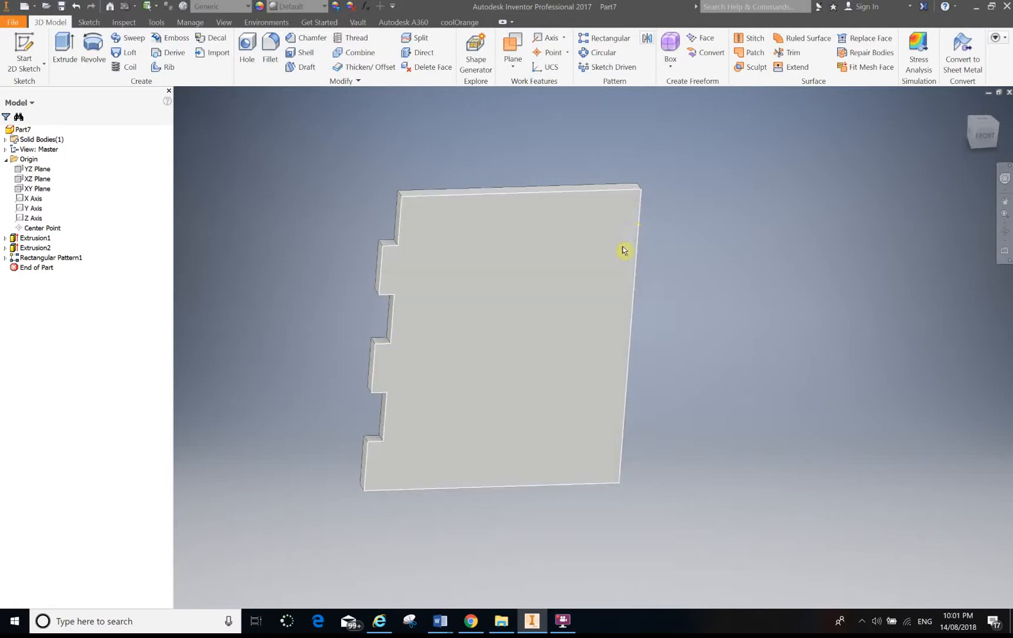
Switch to the sides part and examine its notched edges.
key("ctrl+Tab")
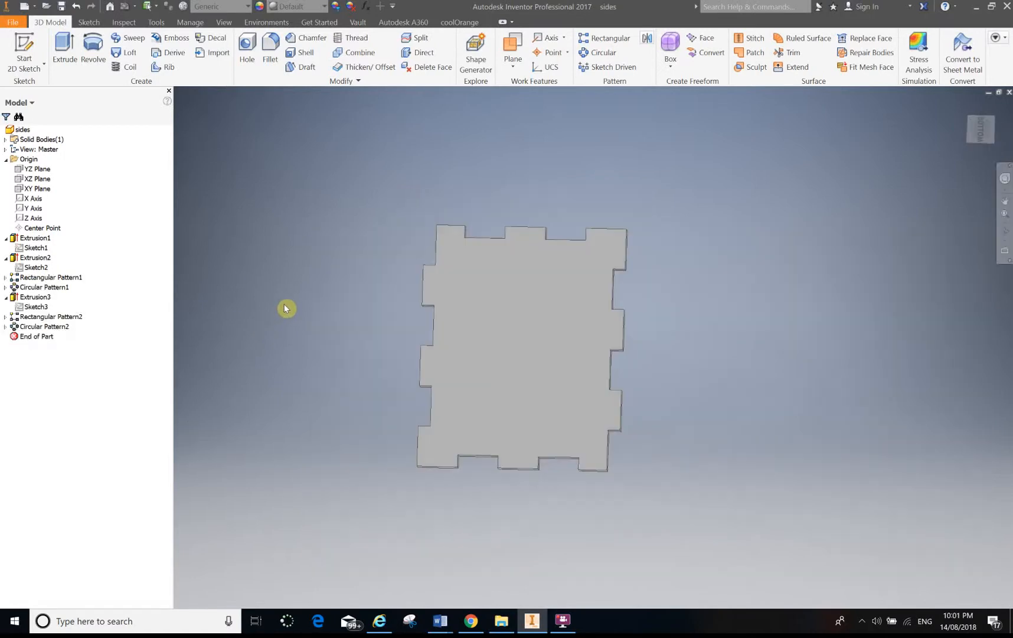
scroll(443, 265, "down", 3)
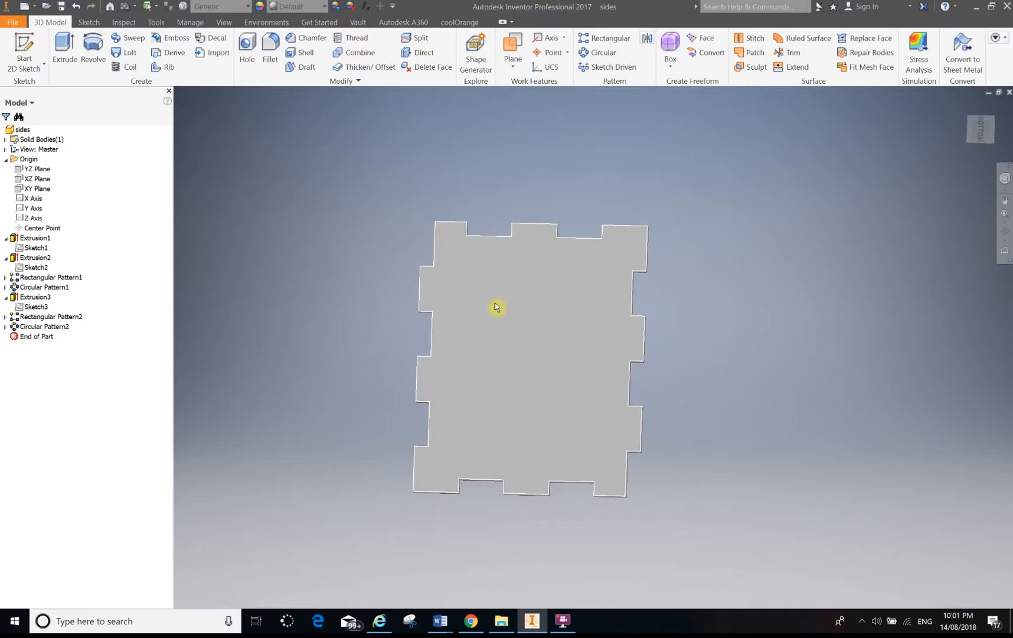
Switch back to the Part7 document.
key("ctrl+Tab")
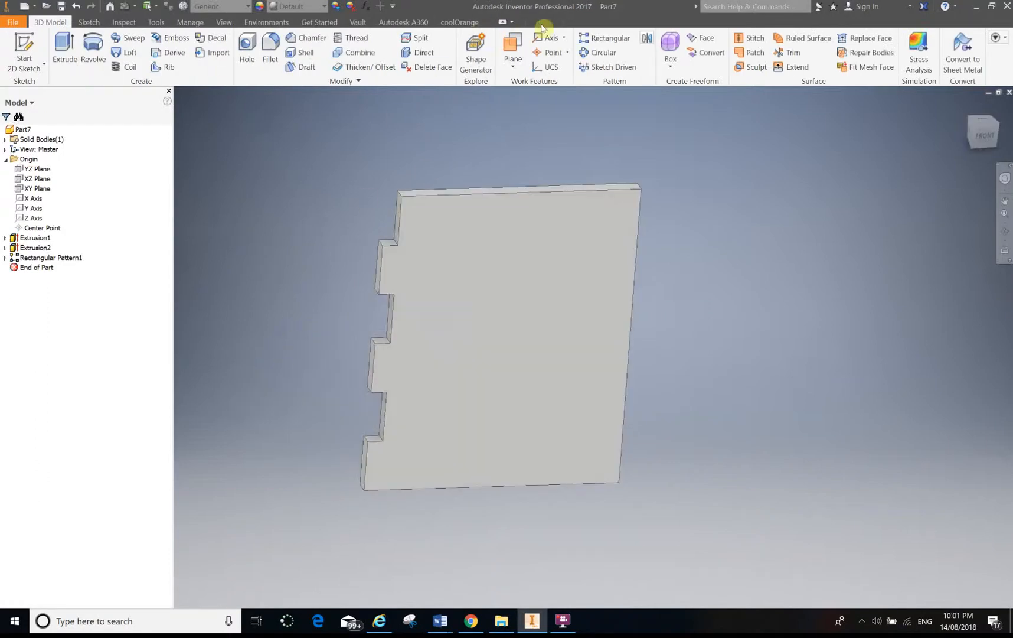
left_click(600, 54)
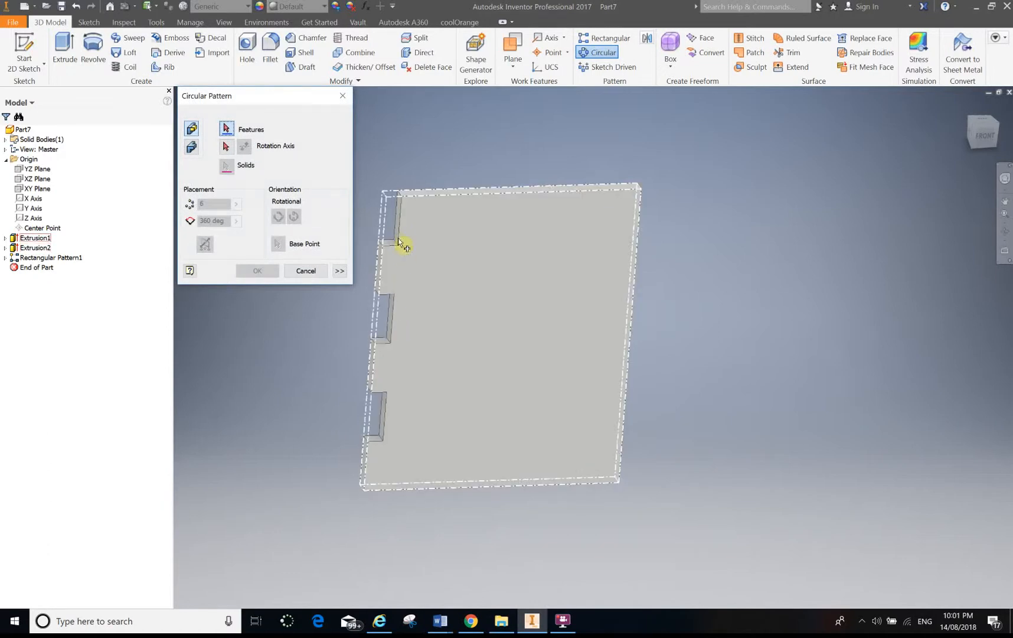
left_click(391, 335)
left_click(391, 336)
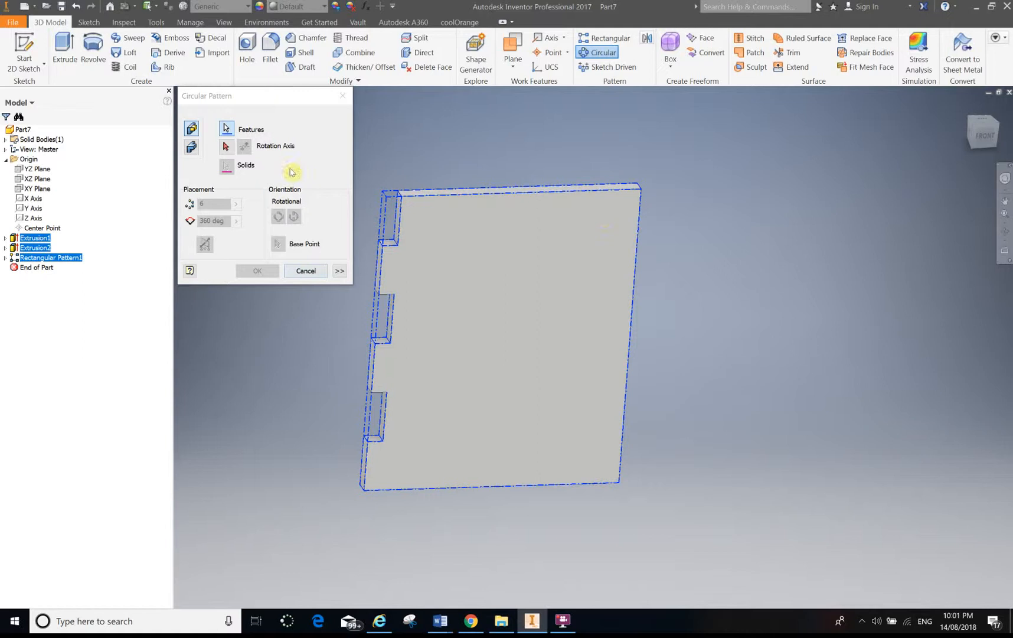
left_click(312, 278)
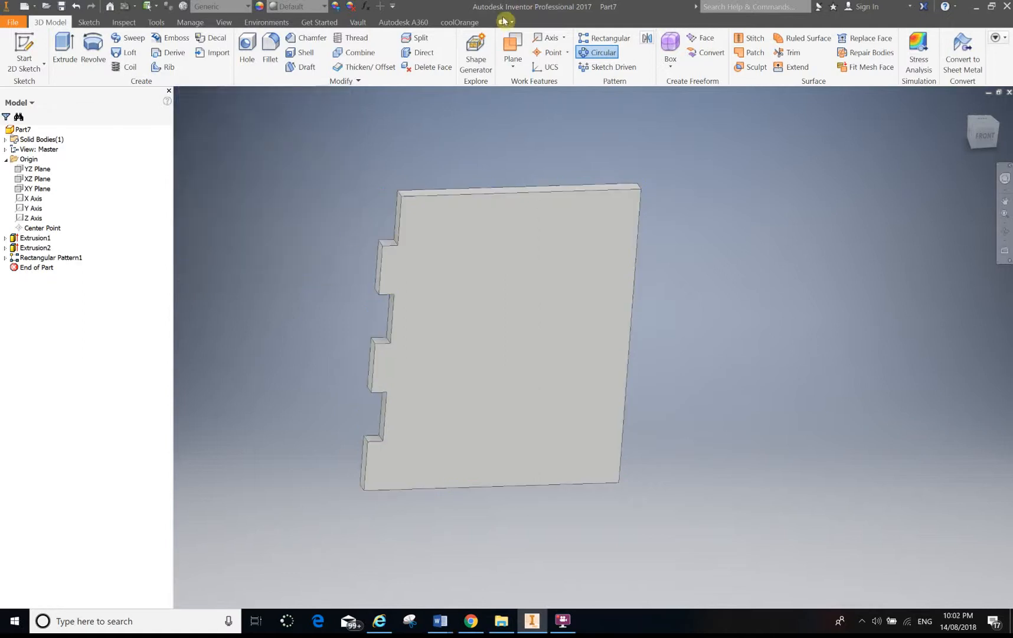
Circular-pattern the left-edge notch and its pattern about the Z axis with 2 occurrences over 360 deg onto the right edge.
middle_click_drag(330, 294, 474, 497, "shift")
left_click(598, 52)
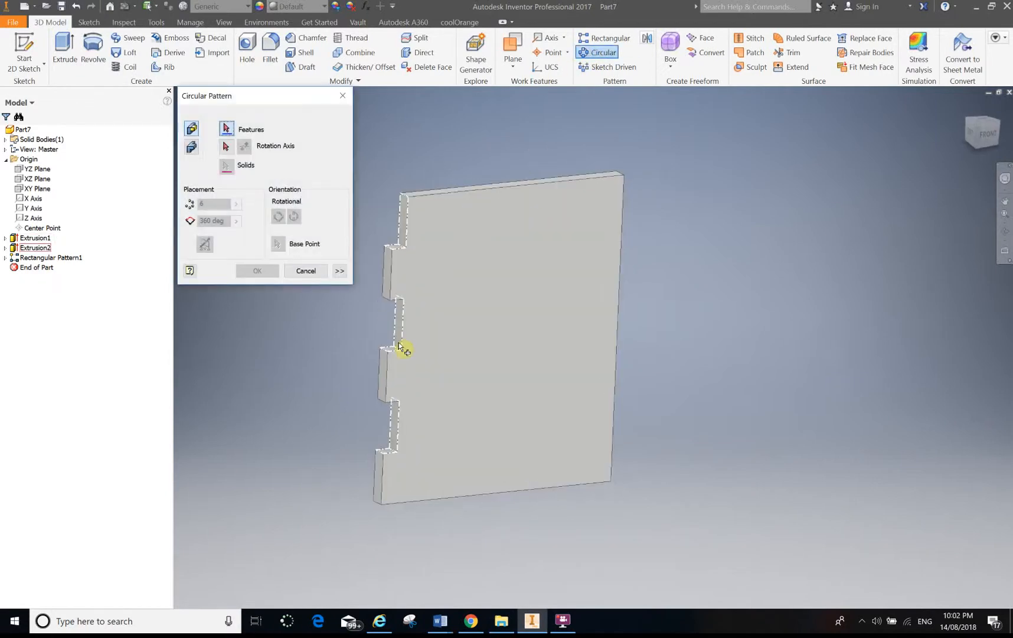
left_click(402, 349)
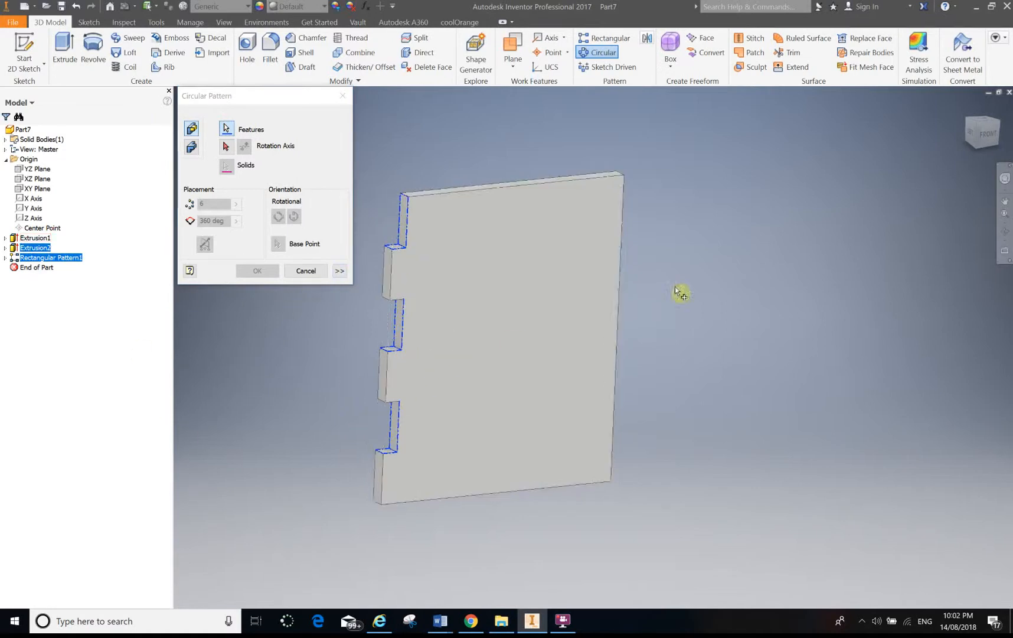
left_click(228, 147)
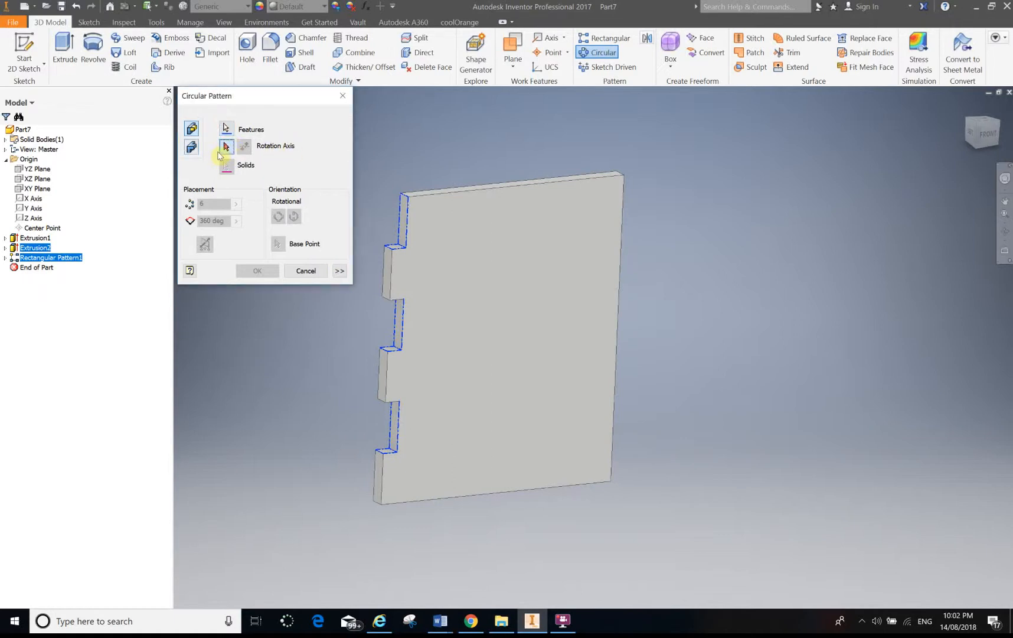
left_click(6, 159)
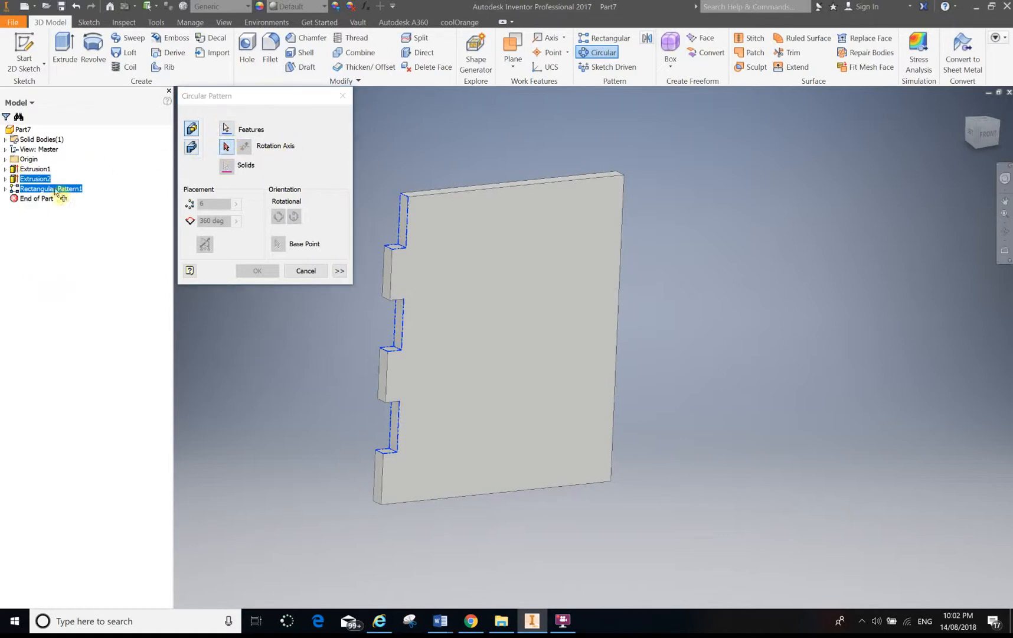
left_click(5, 160)
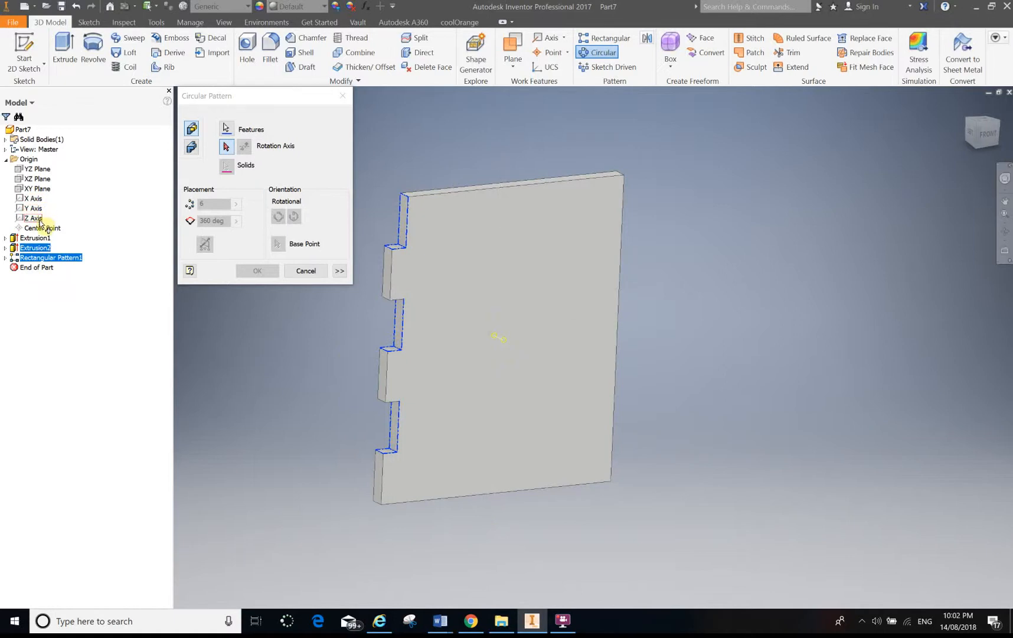
left_click(38, 220)
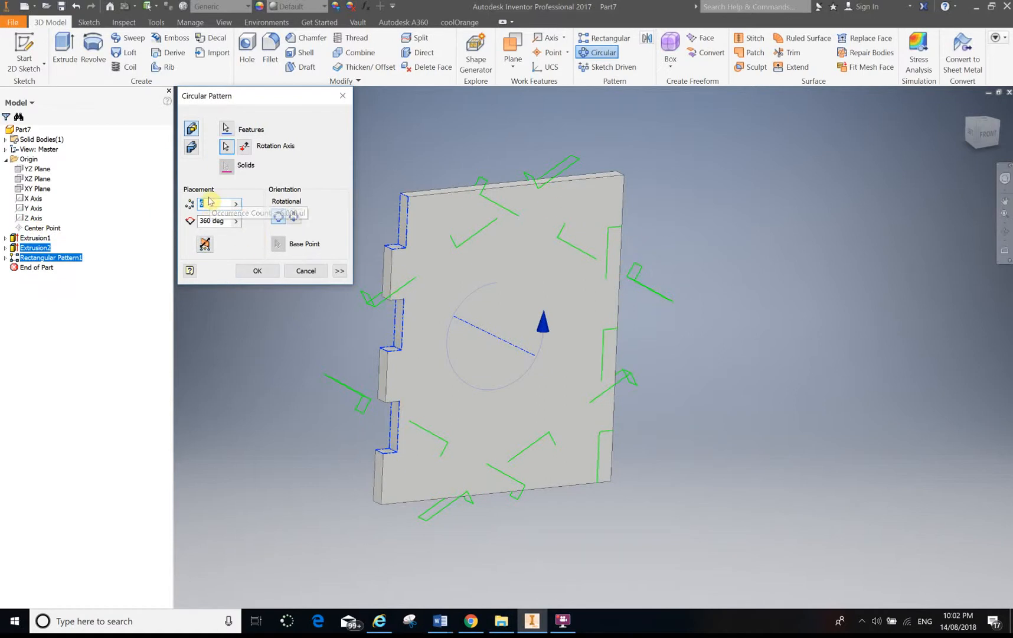
type("2")
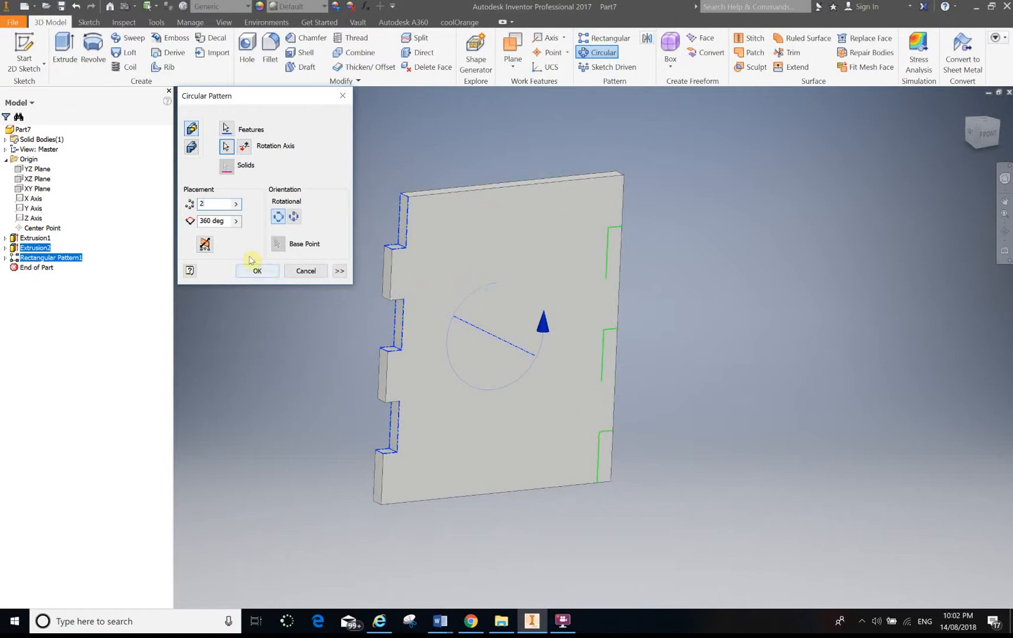
left_click(257, 271)
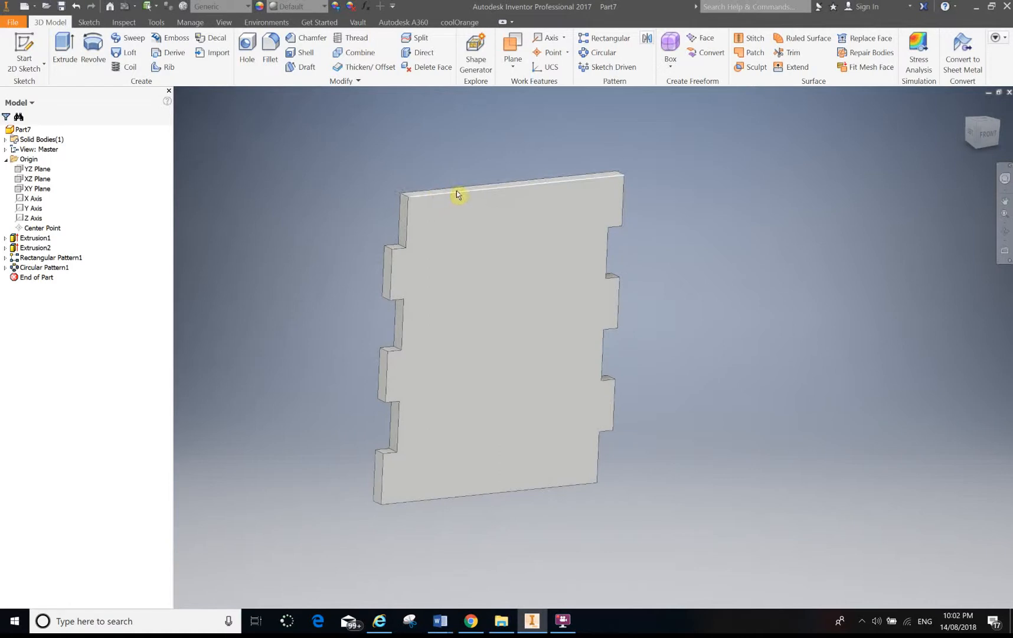
Start a sketch on the plate's front face and draw a rectangle 10 mm wide and 3 mm tall at the top edge.
left_click(506, 211)
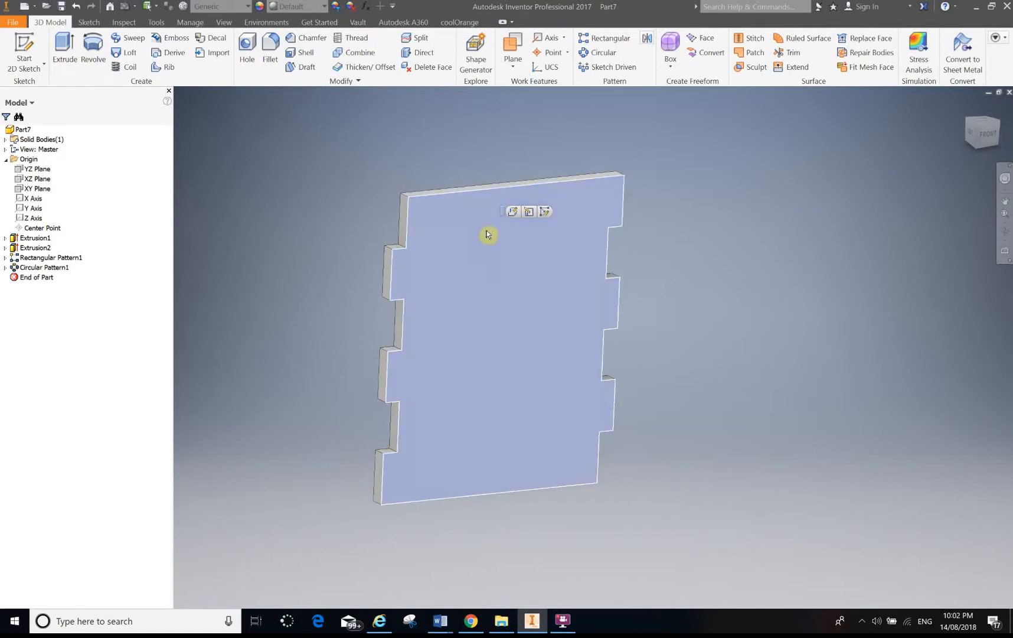
left_click(546, 212)
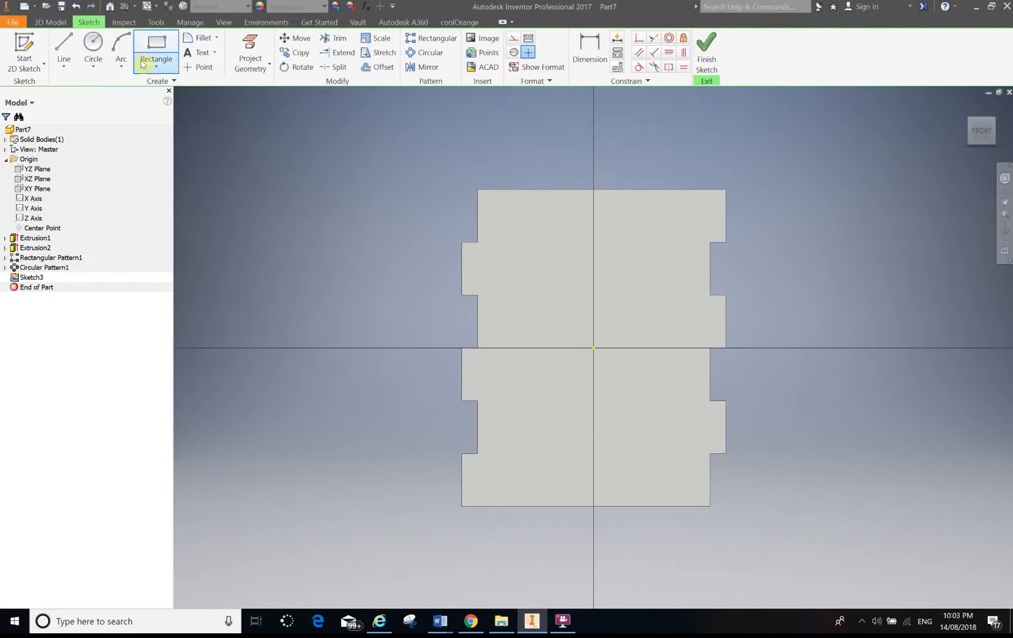
left_click(156, 44)
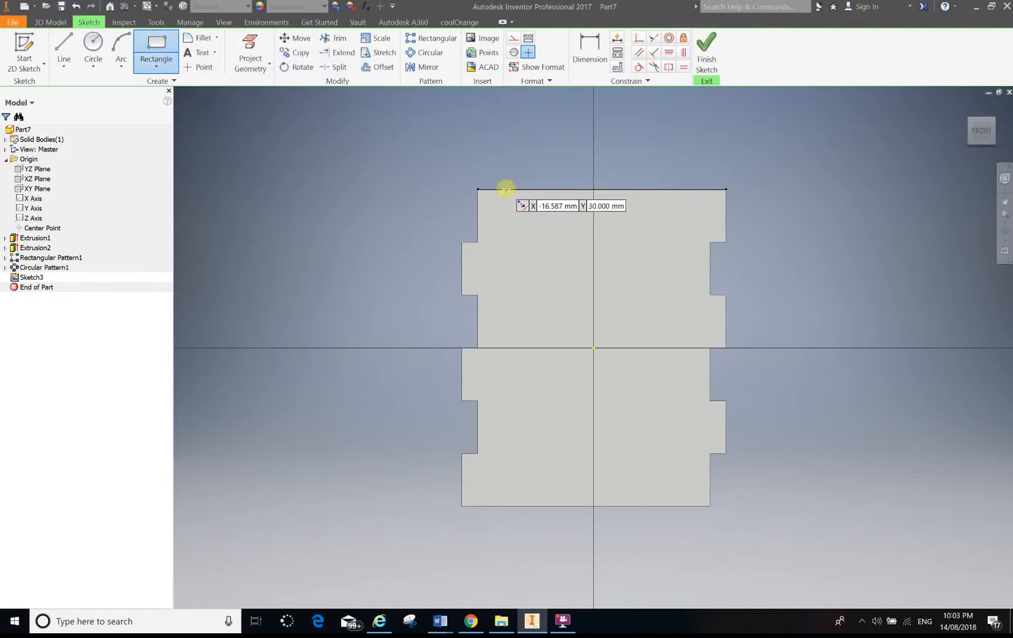
left_click(506, 188)
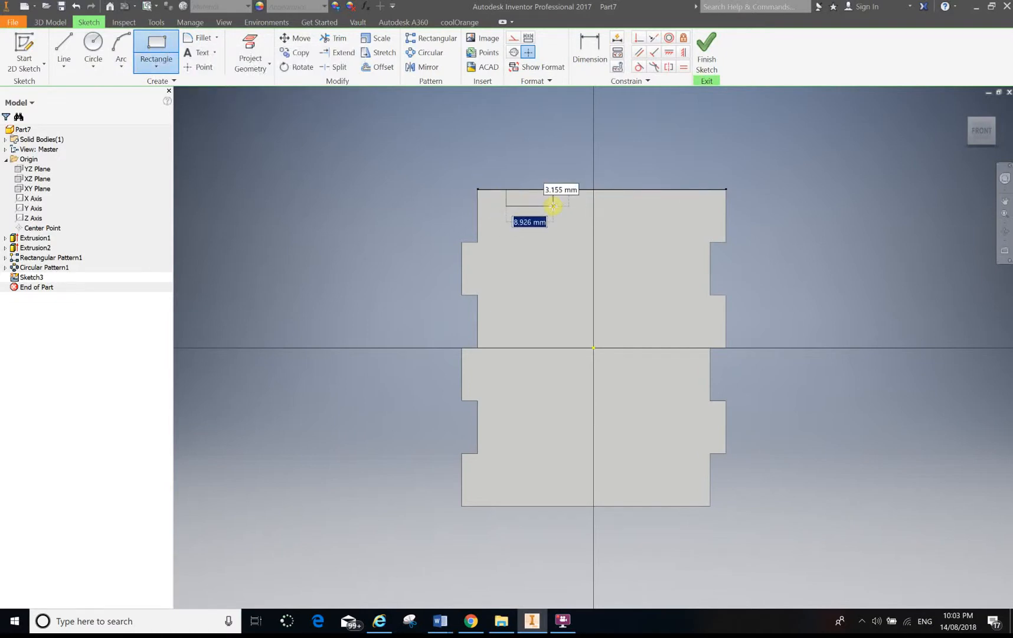
type("10")
key("Tab")
type("3")
key("Tab")
key("Return")
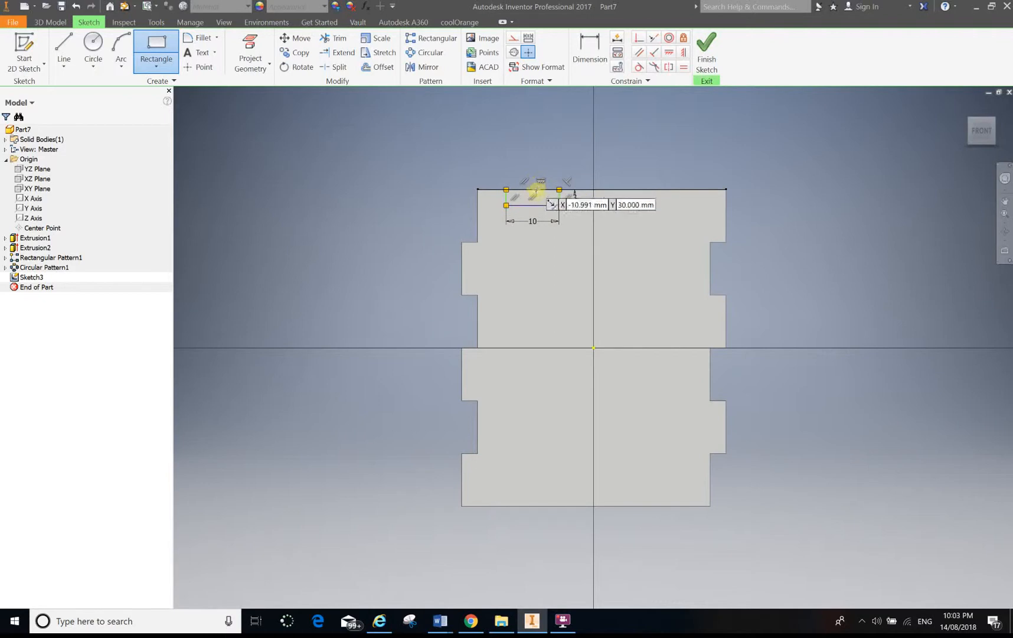
Dimension the rectangle's distance from the plate's left edge as 10 mm.
left_click(589, 50)
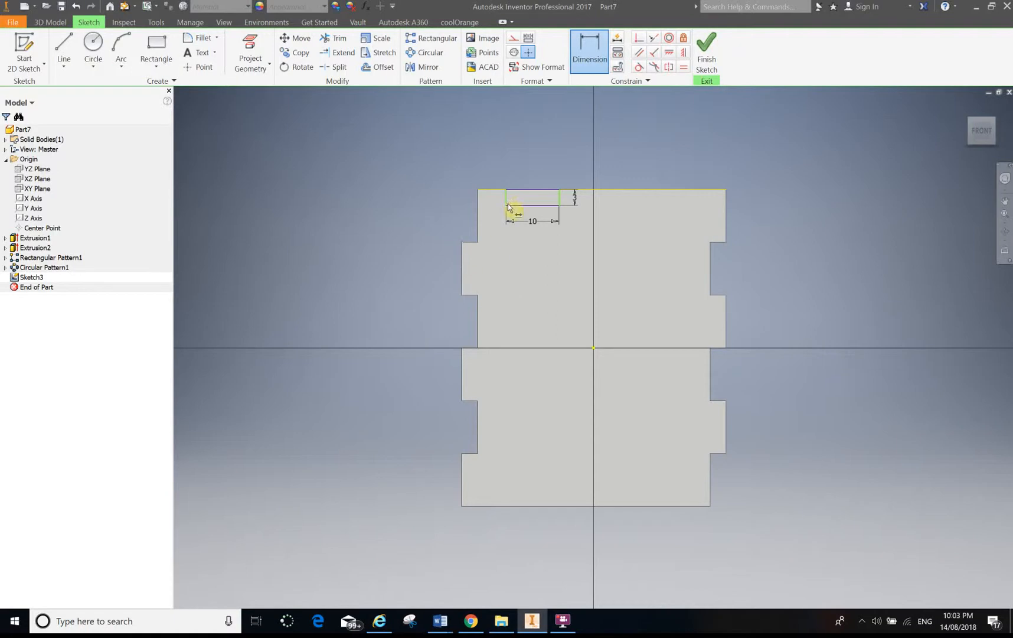
left_click(465, 263)
left_click(507, 198)
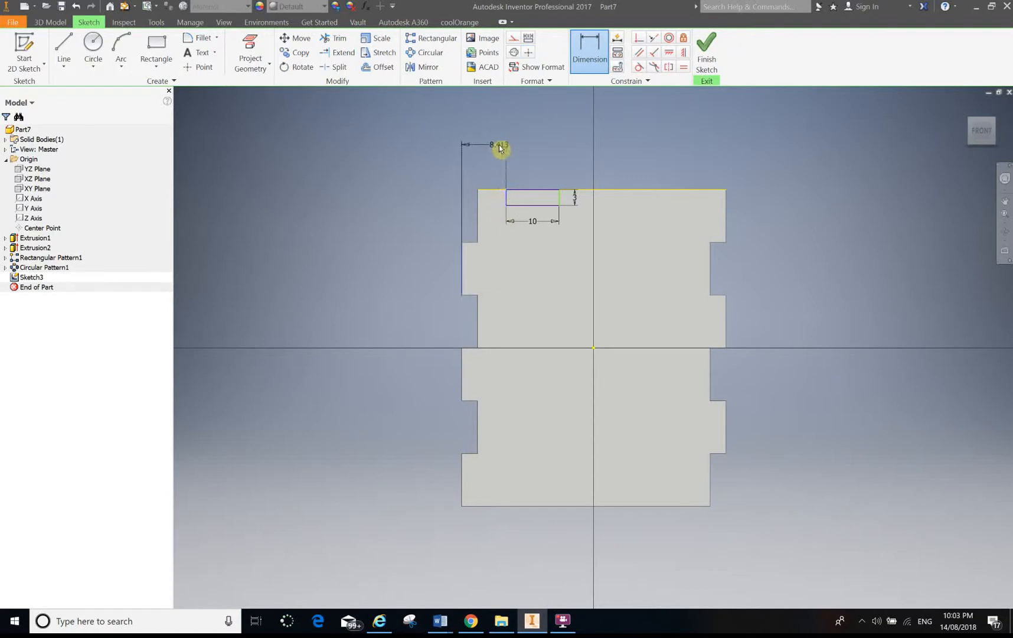
left_click(492, 146)
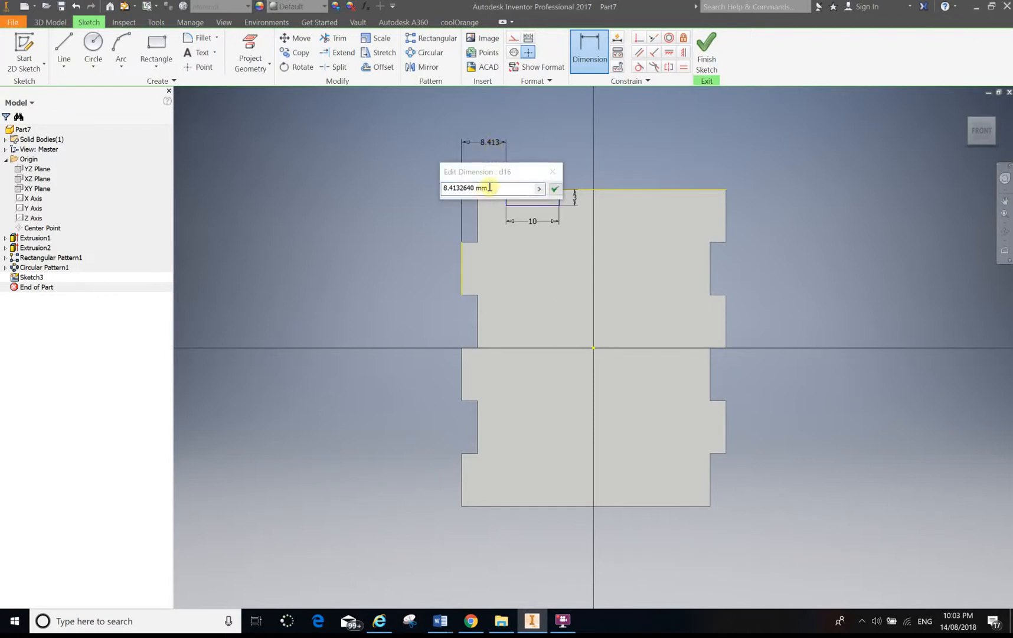
type("10")
key("Return")
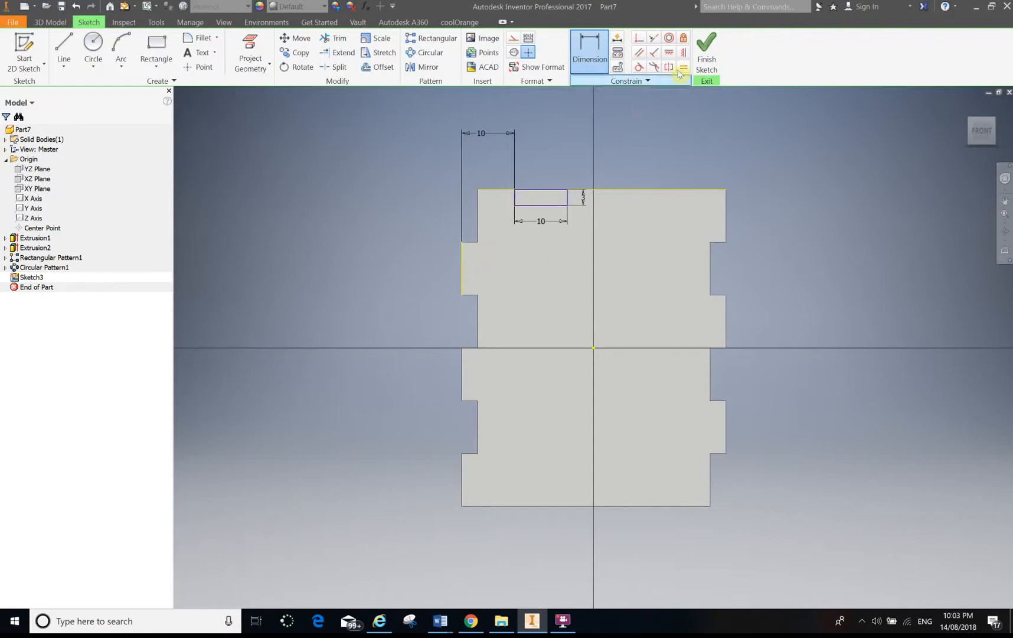
Finish the sketch and cut-extrude the rectangle 3 mm into the plate to form a top-edge notch.
left_click(708, 52)
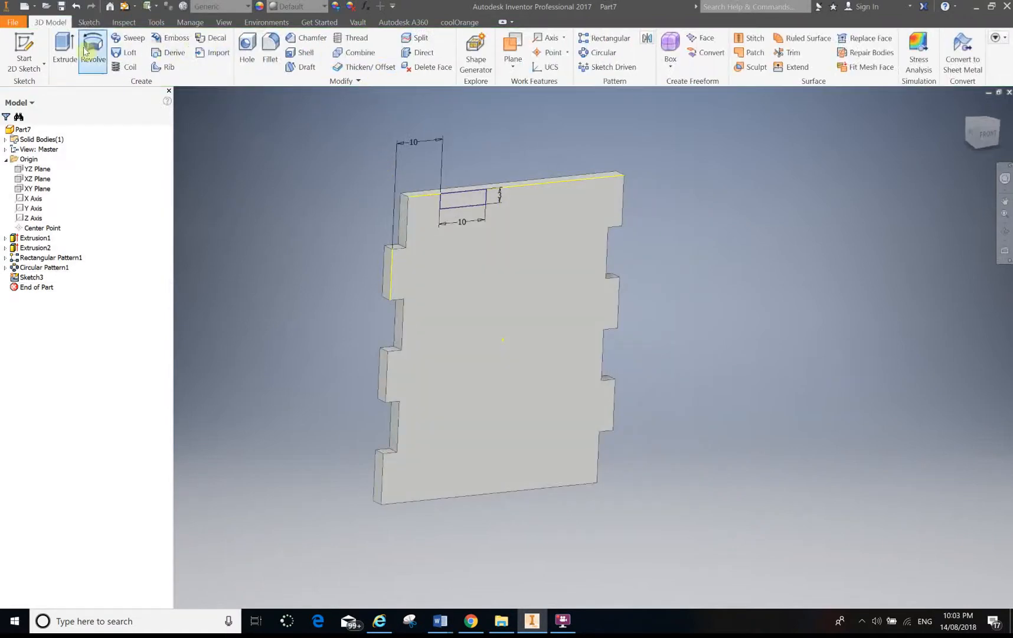
left_click(65, 47)
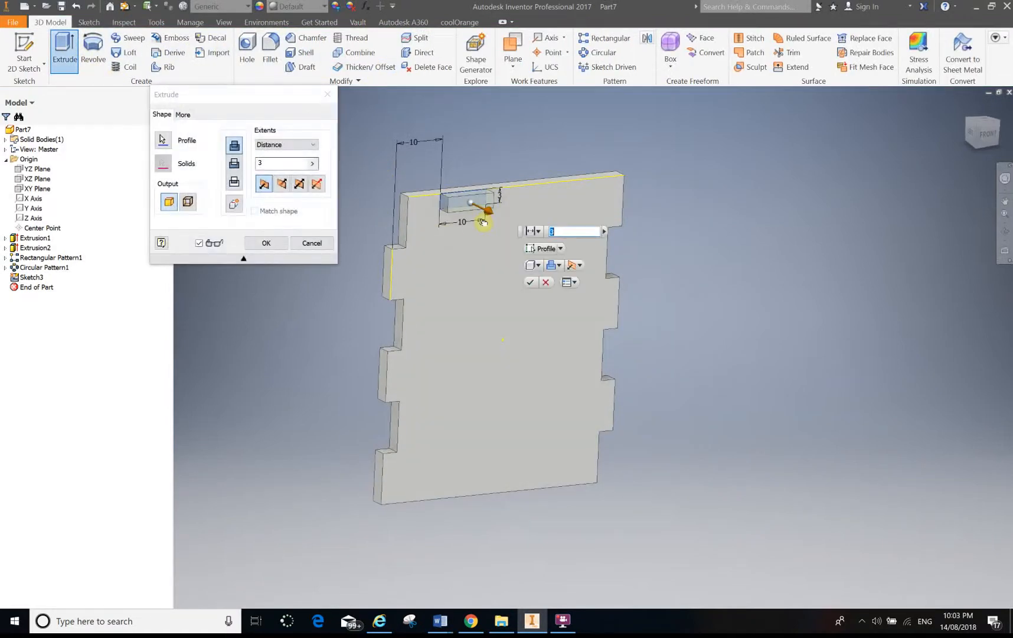
left_click(234, 163)
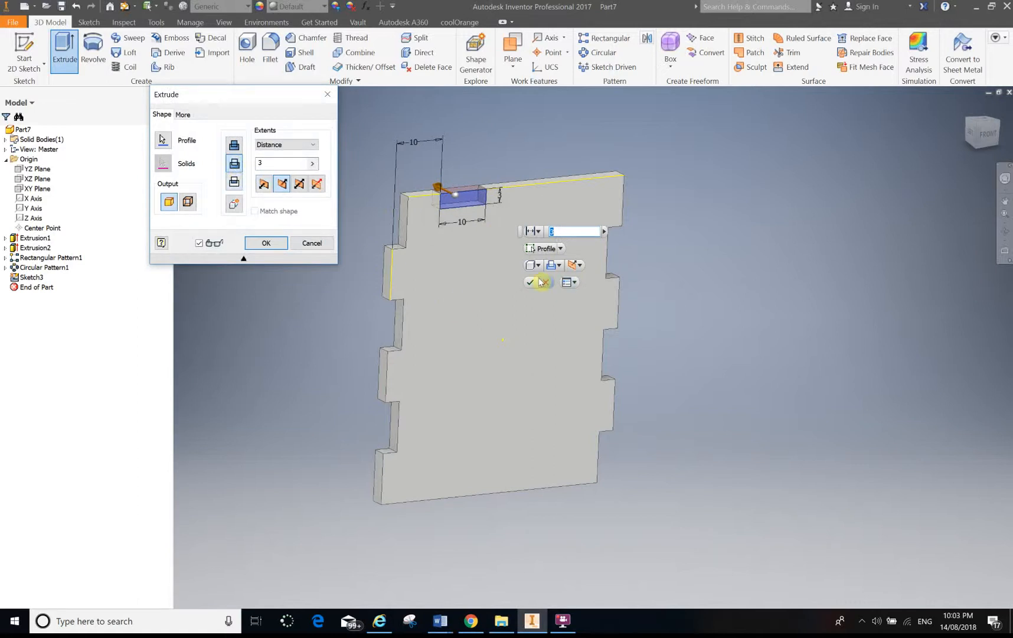
left_click(268, 244)
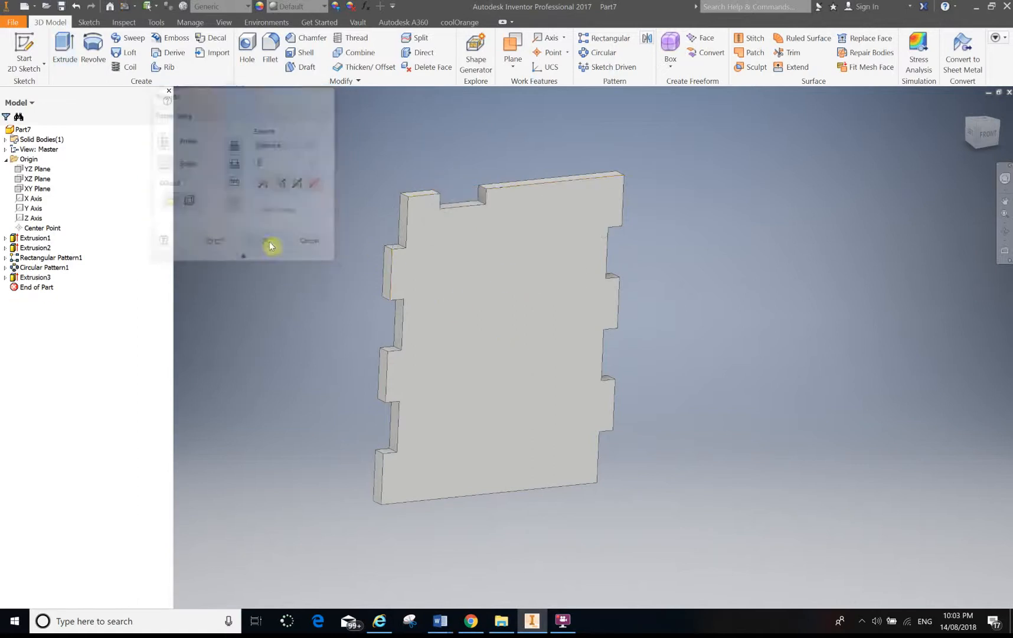
Rectangular-pattern the top notch along the top edge with 2 occurrences spaced 20 mm.
left_click(600, 45)
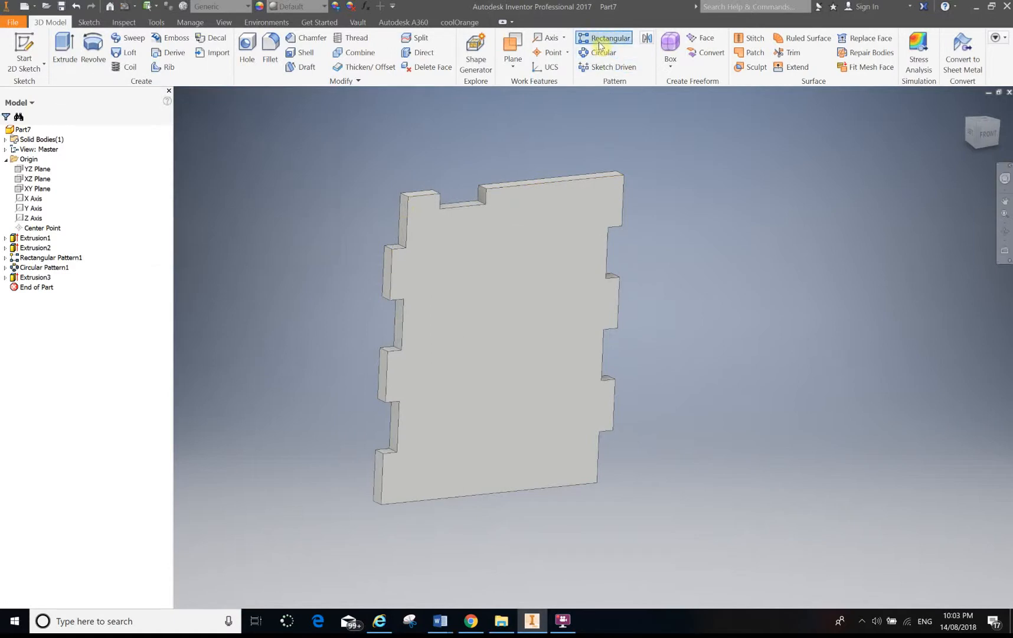
left_click(482, 202)
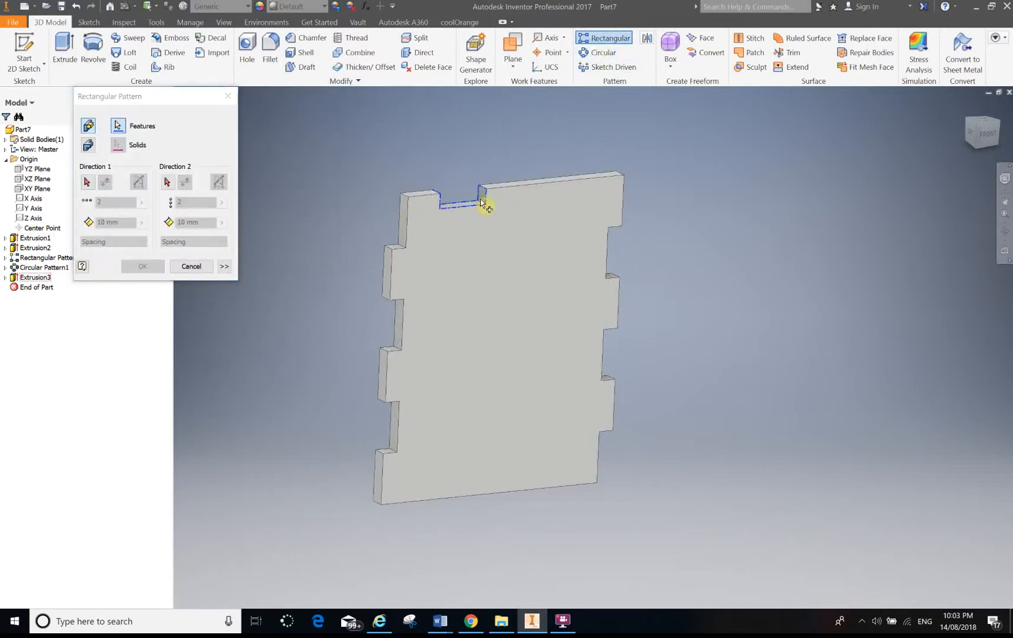
left_click(87, 182)
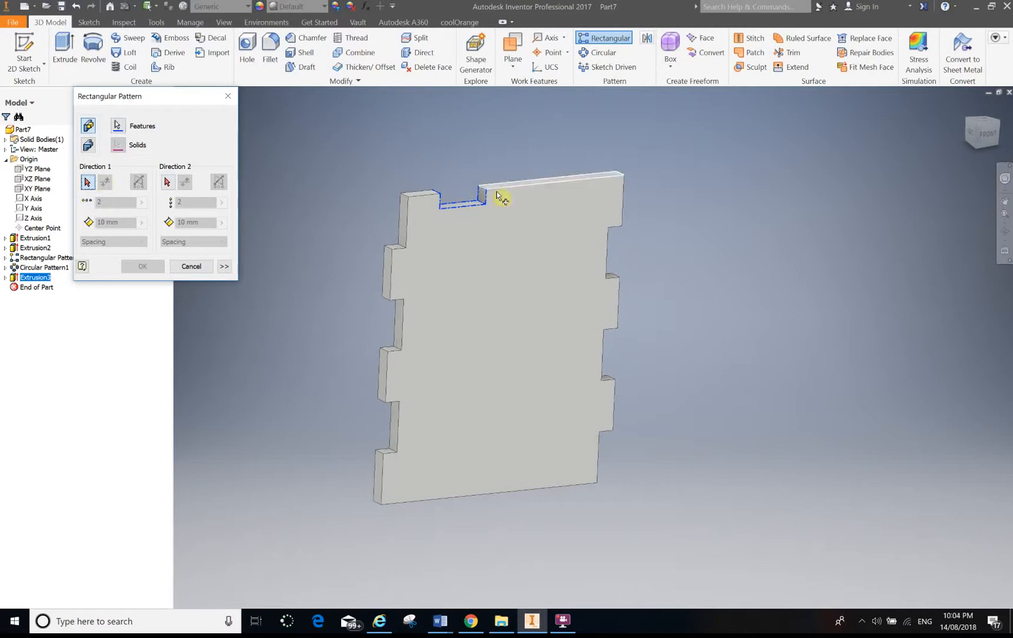
left_click(529, 193)
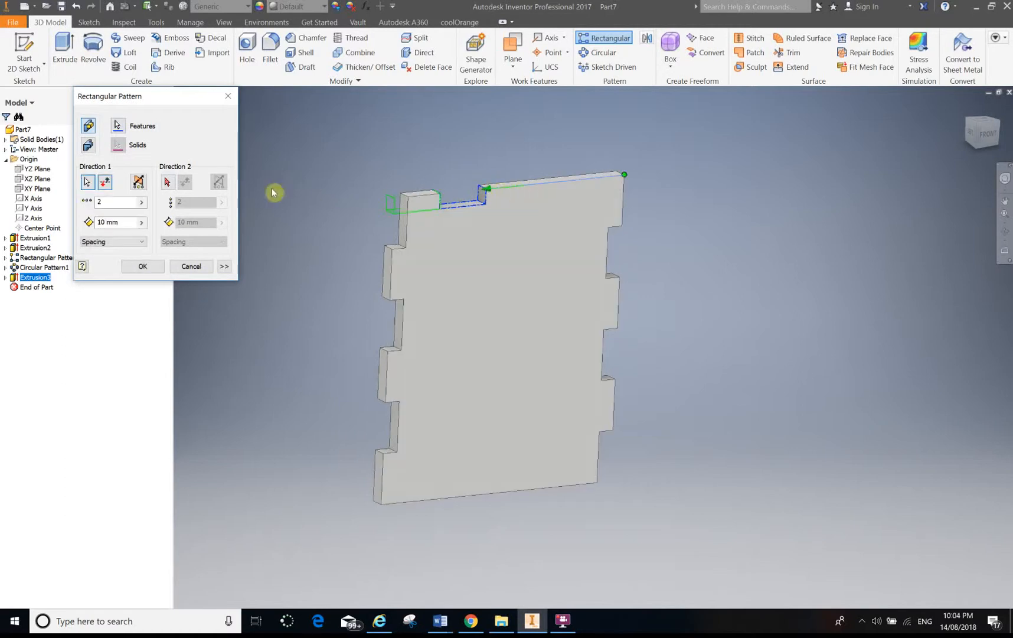
left_click(105, 183)
left_click_drag(127, 222, 71, 228)
type("20")
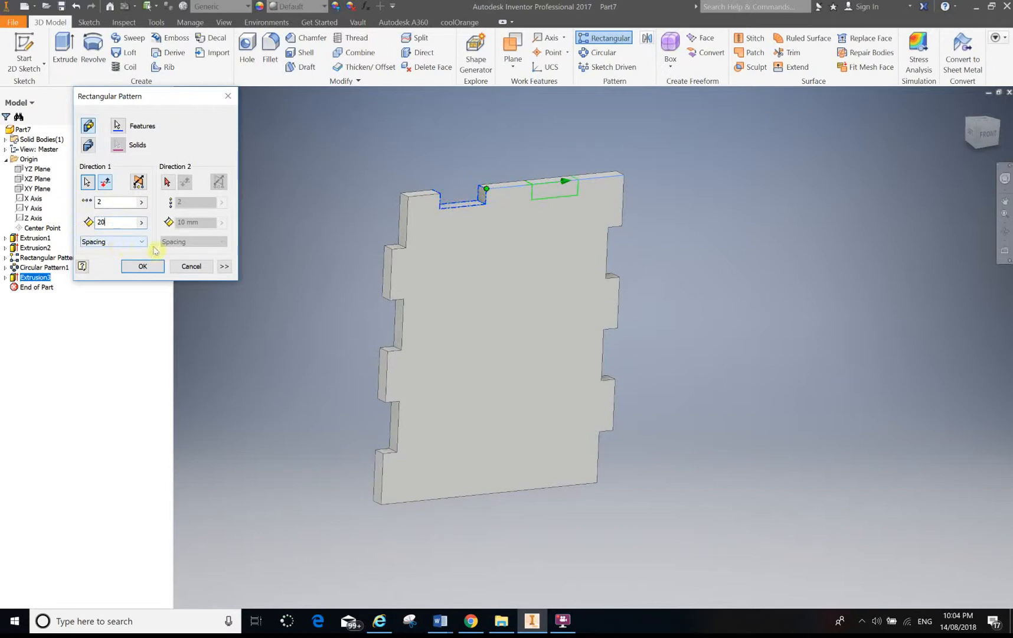
left_click(137, 266)
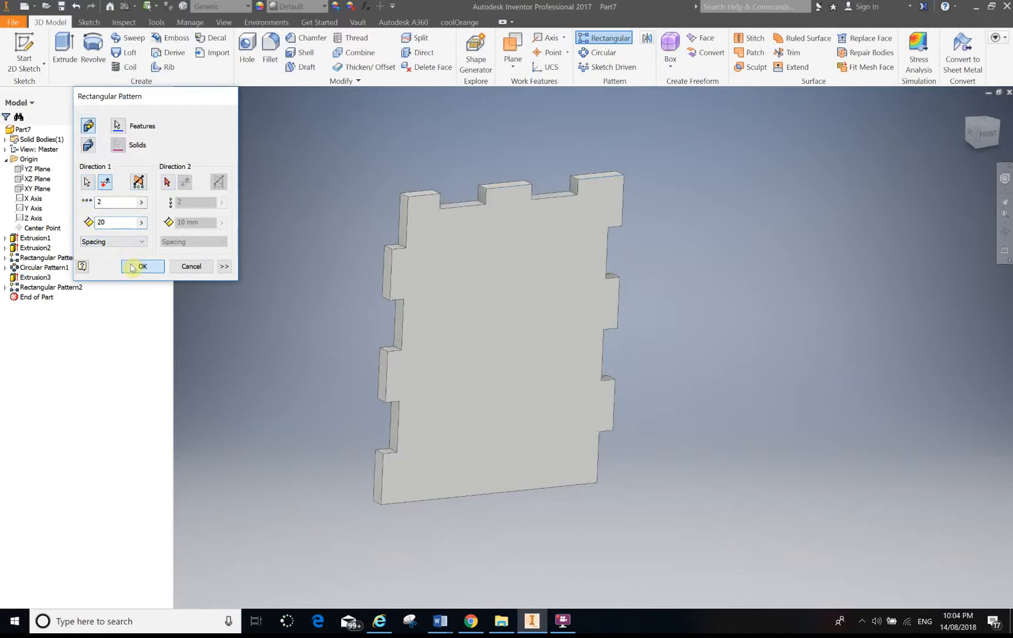
Circular-pattern the top-edge notch and its pattern about the Z Axis with 2 occurrences over 360 deg to copy them onto the bottom edge.
left_click(598, 52)
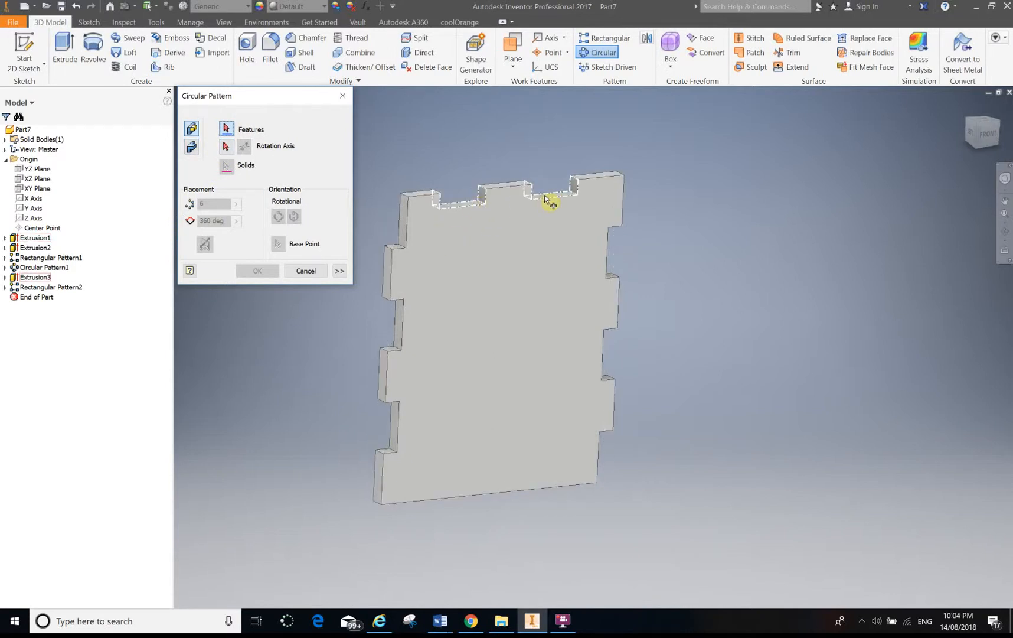
left_click(548, 200)
left_click(225, 147)
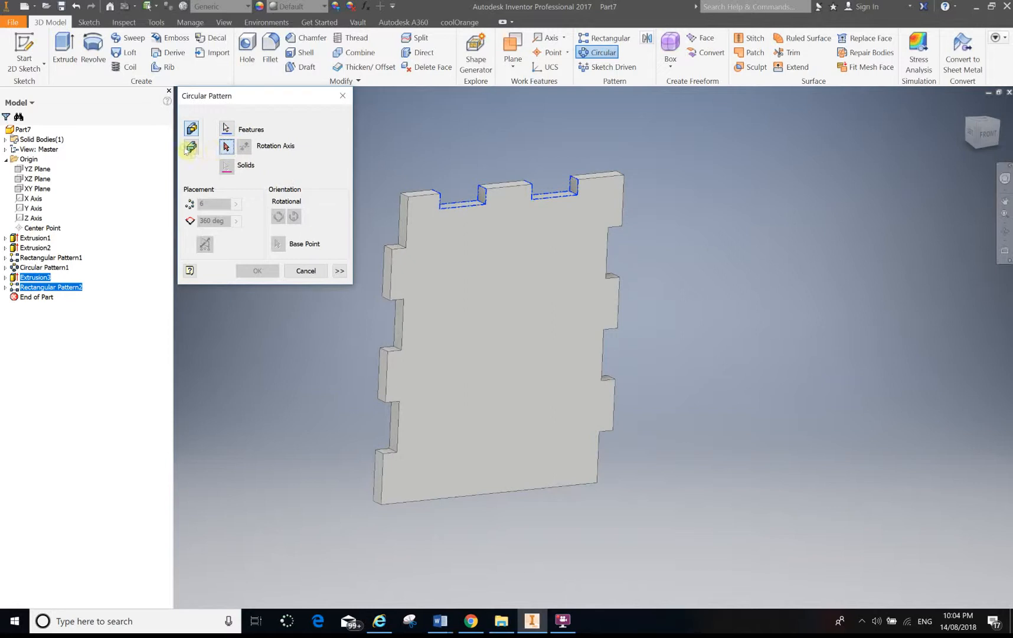
left_click(31, 220)
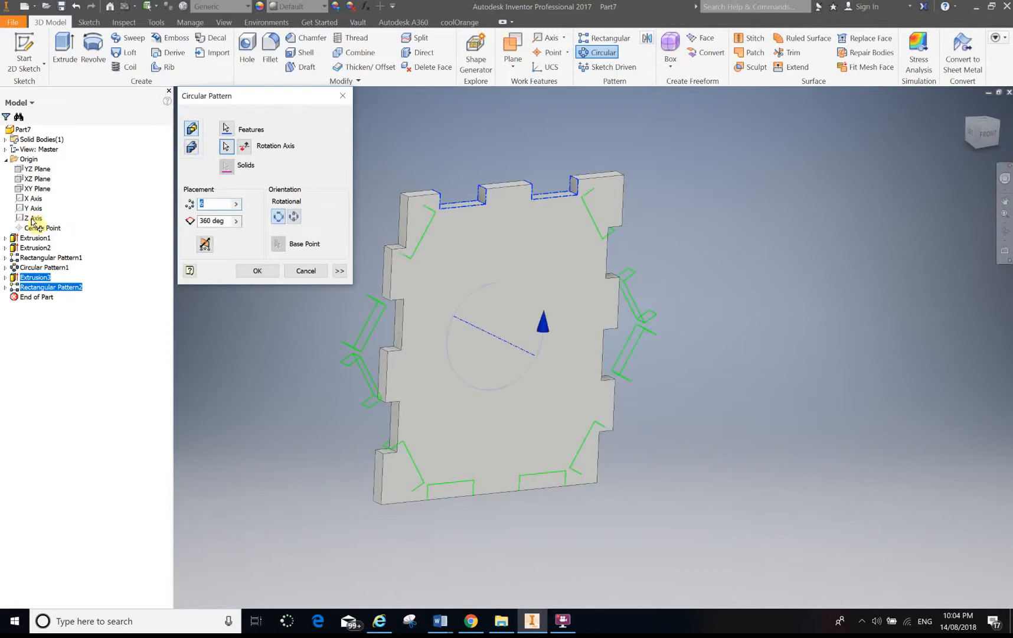
type("2")
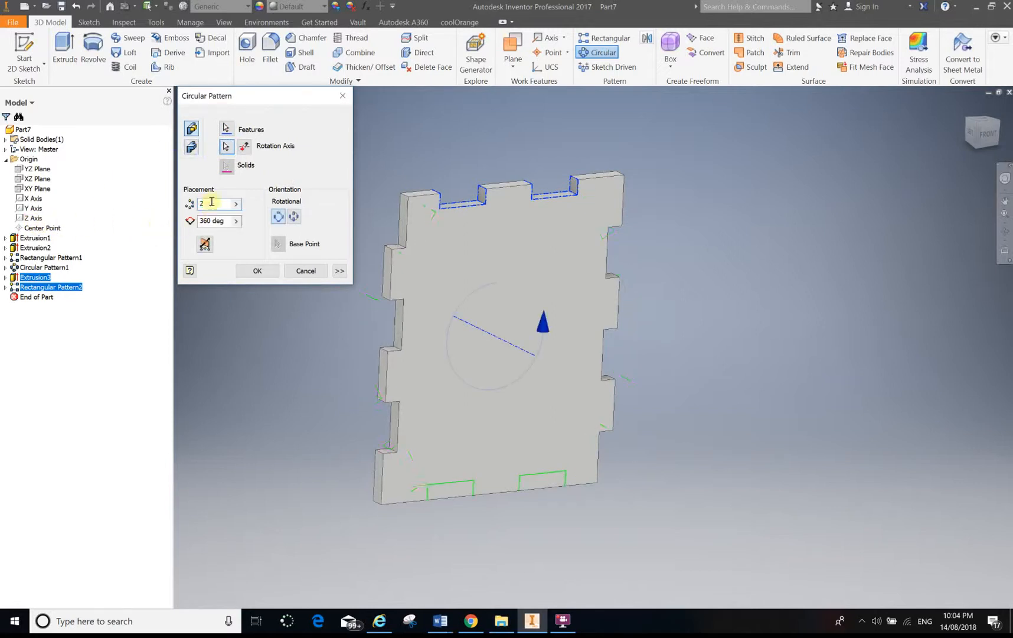
left_click(256, 271)
Orbit around the finished plate and inspect its notched edges and front face.
scroll(548, 426, "down", 3)
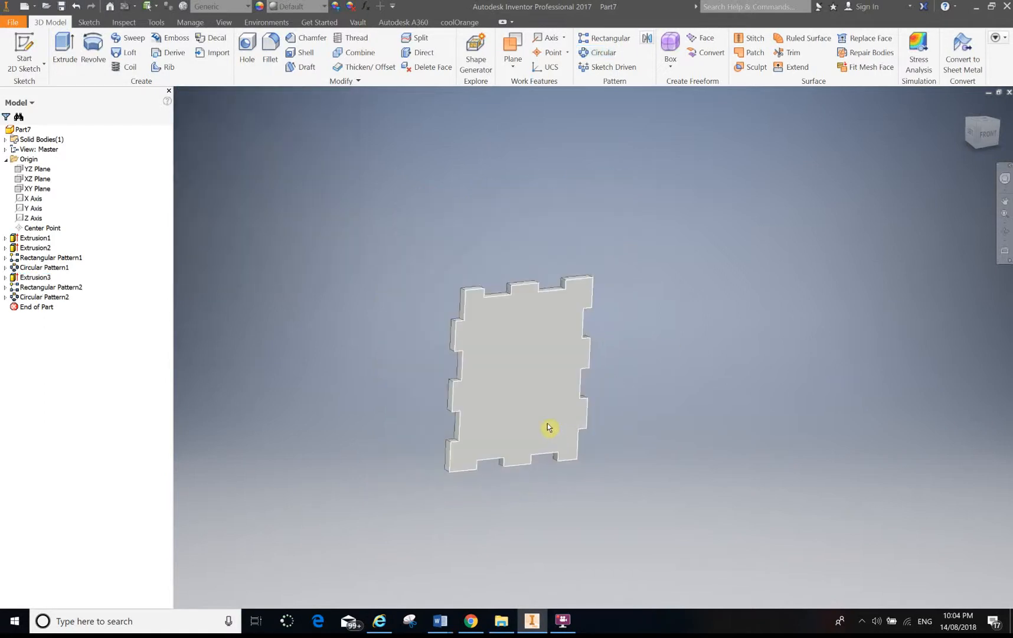
scroll(543, 426, "up", 3)
middle_click_drag(536, 427, 500, 394, "shift")
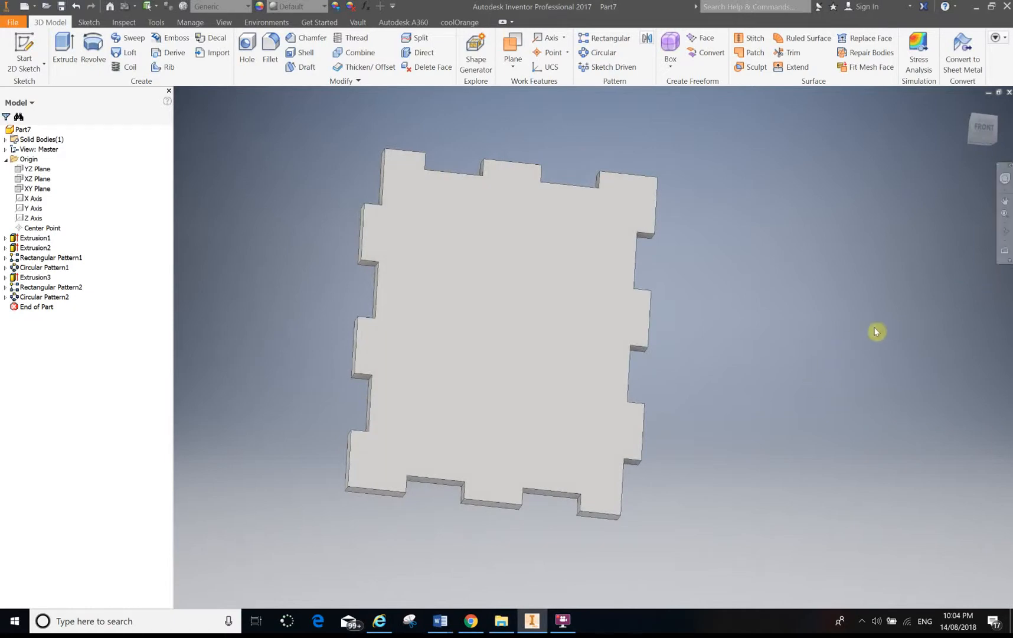
middle_click_drag(401, 425, 455, 226, "shift")
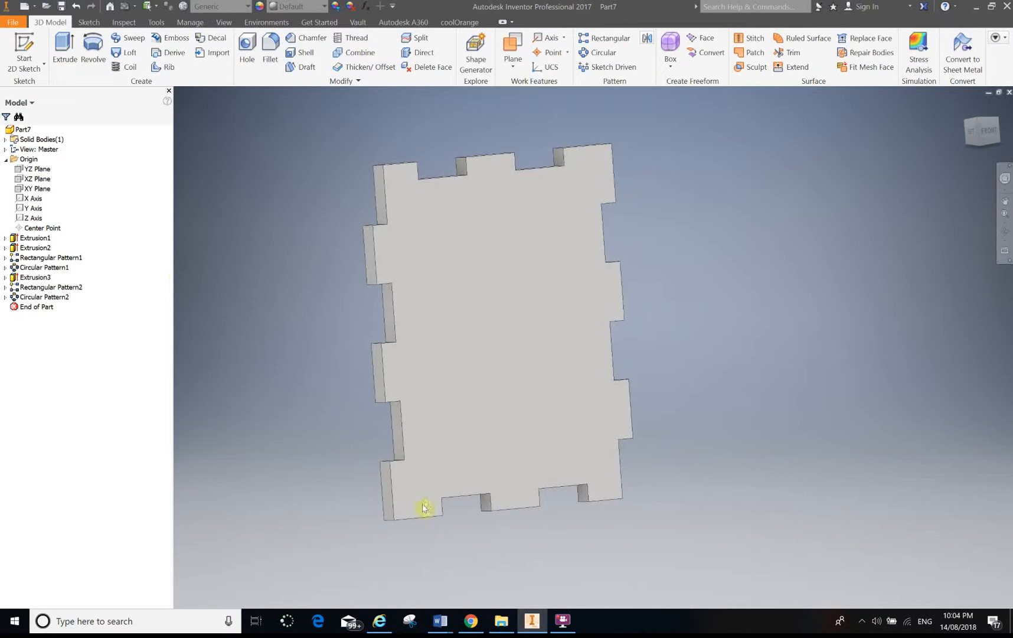
left_click(489, 260)
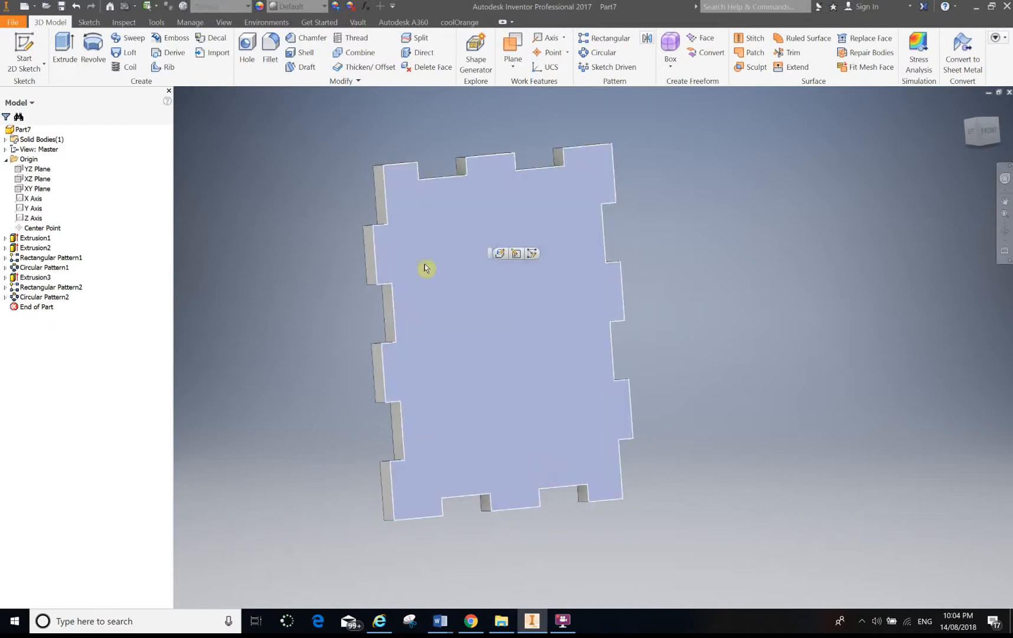
right_click(434, 236)
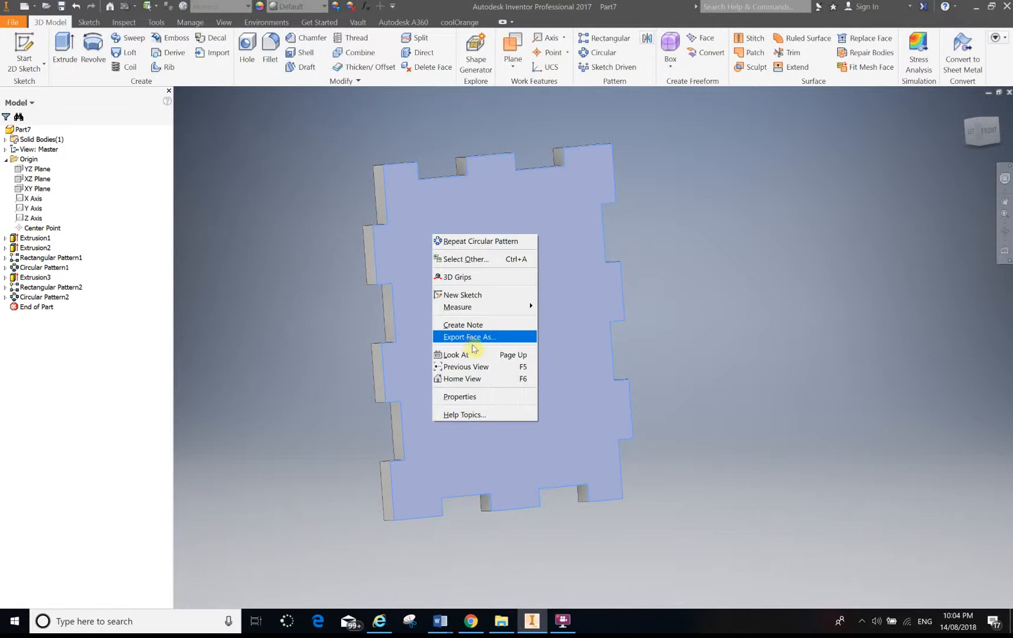
left_click(332, 376)
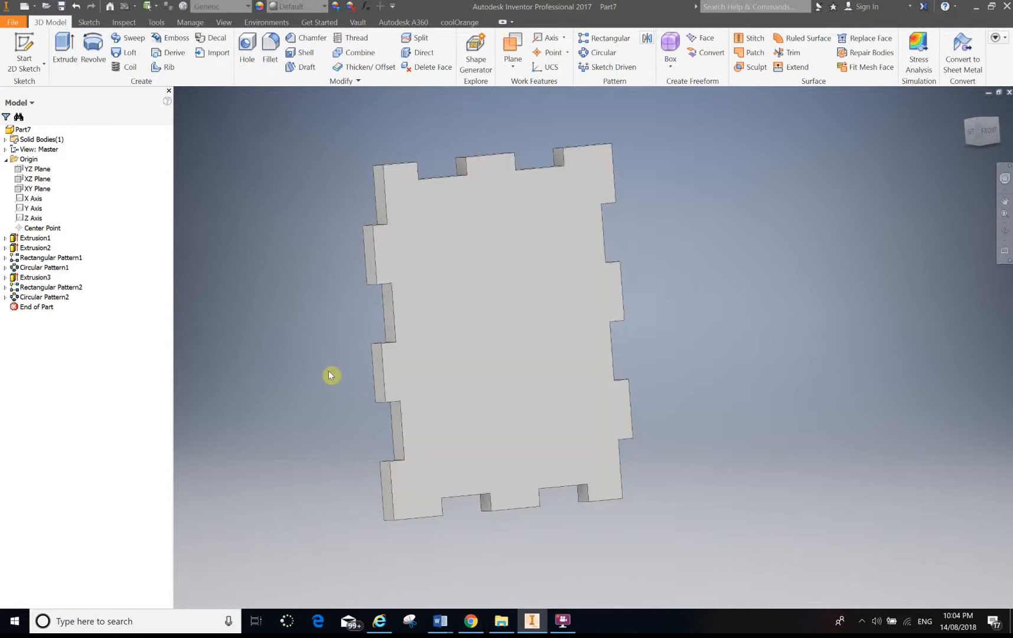
key("F5")
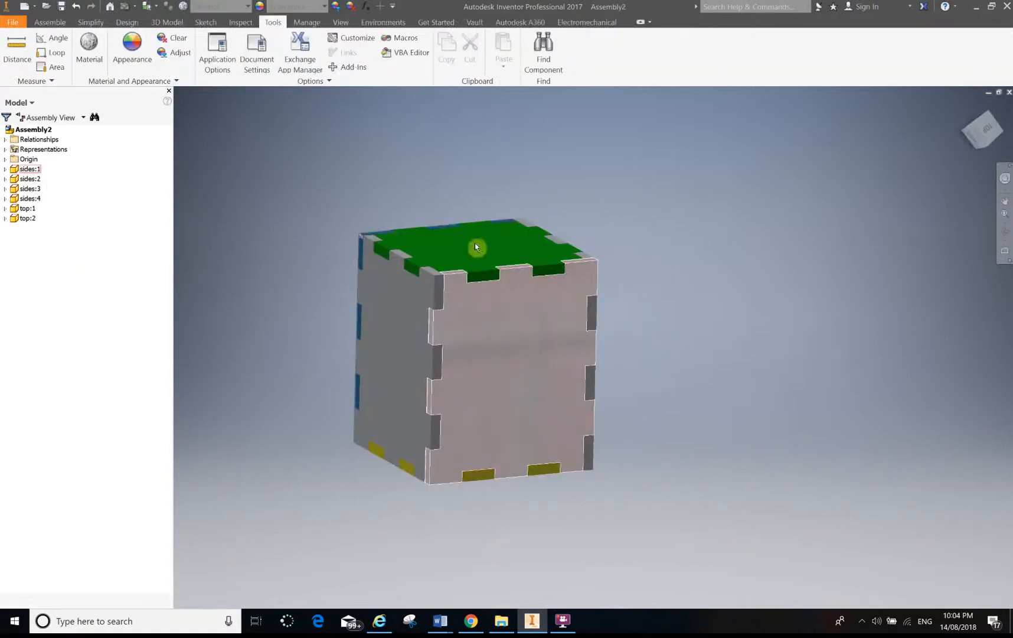
left_click(477, 248)
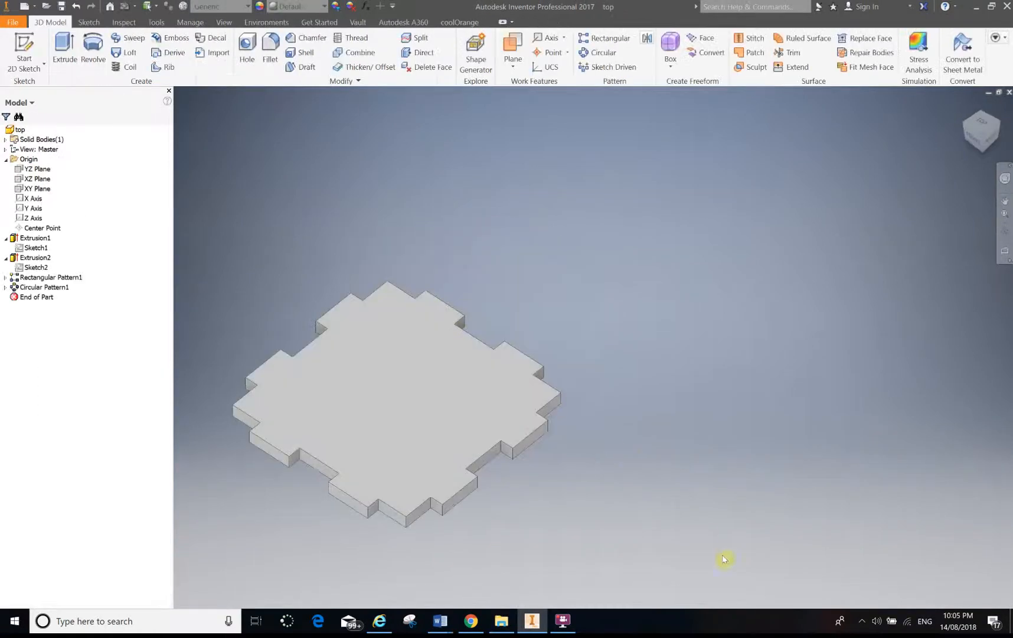
left_click(563, 620)
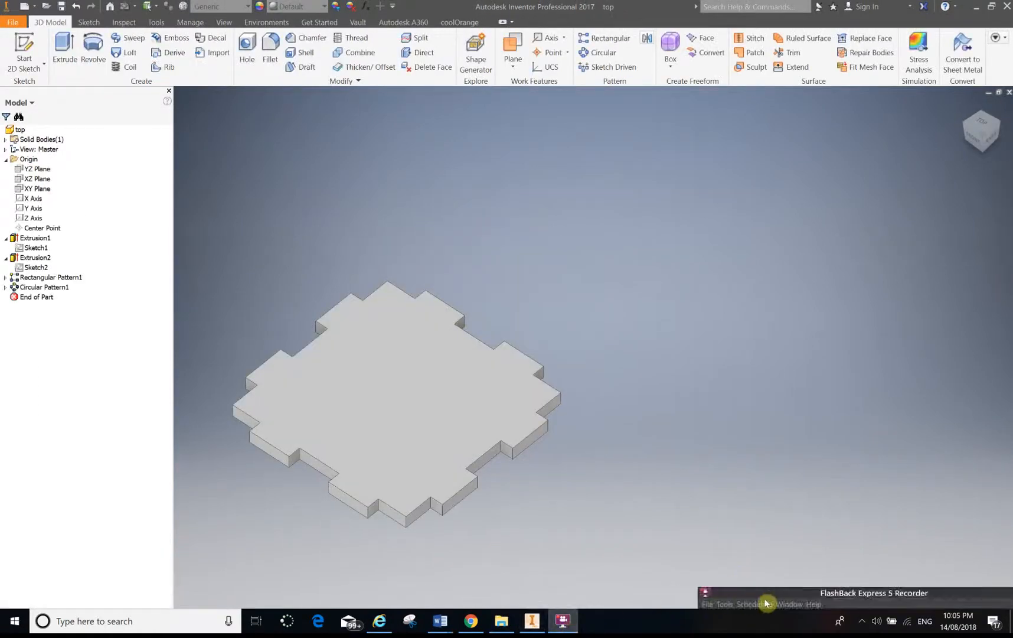